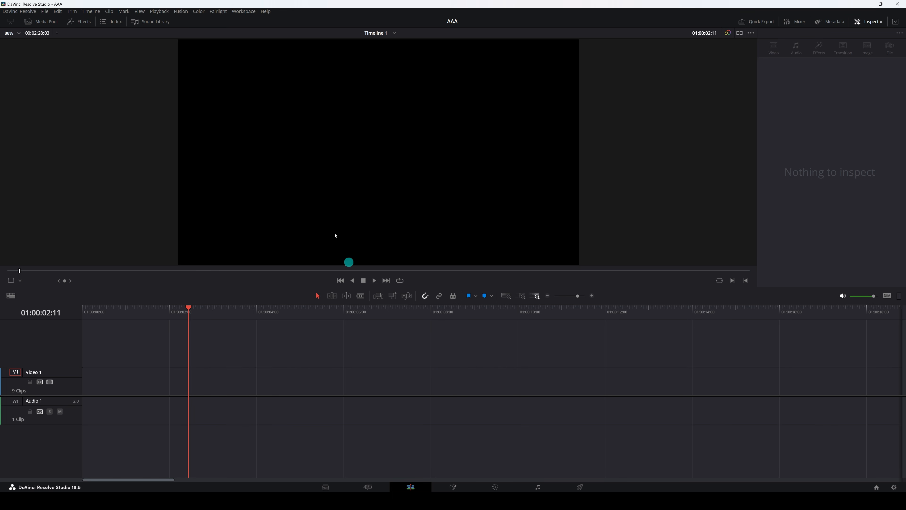
- Look over the project's source clips in the Media Pool and on the Media page, returning to the Edit page
{"action": "left_click", "coordinate": [49, 25]}
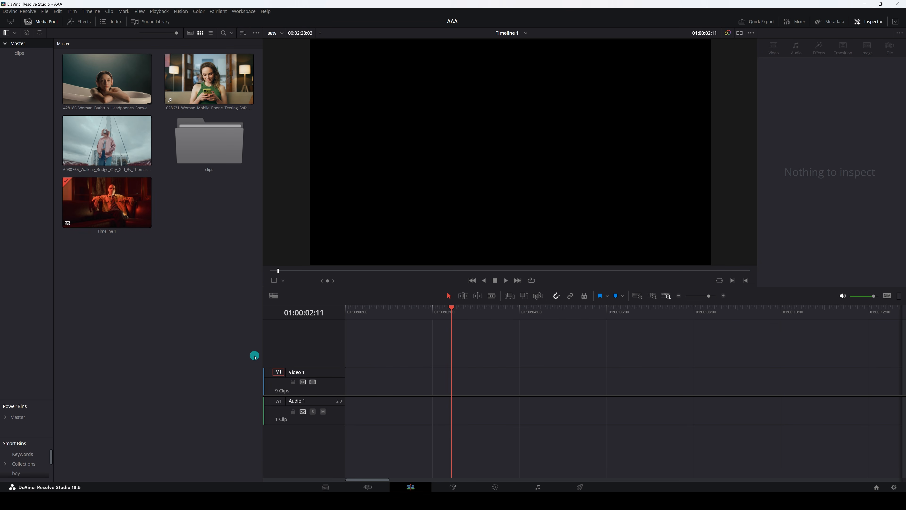
{"action": "left_click", "coordinate": [46, 22]}
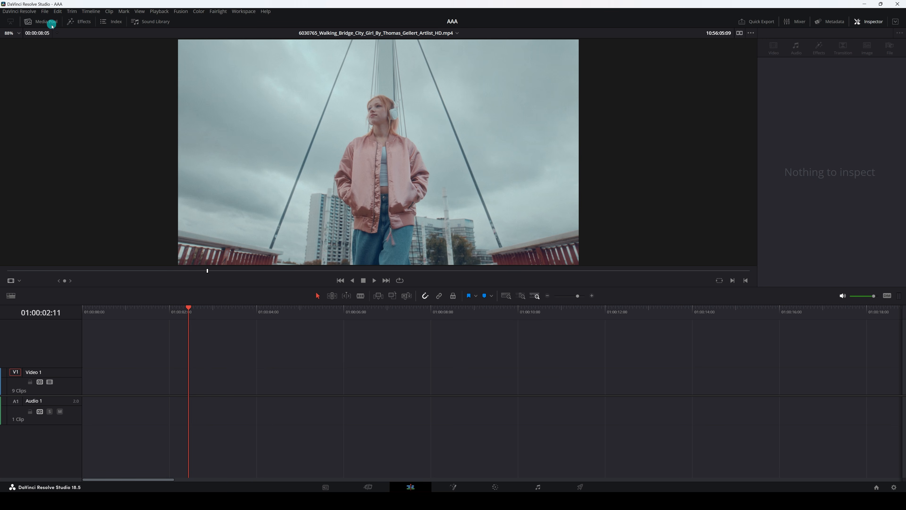
{"action": "left_click", "coordinate": [325, 488]}
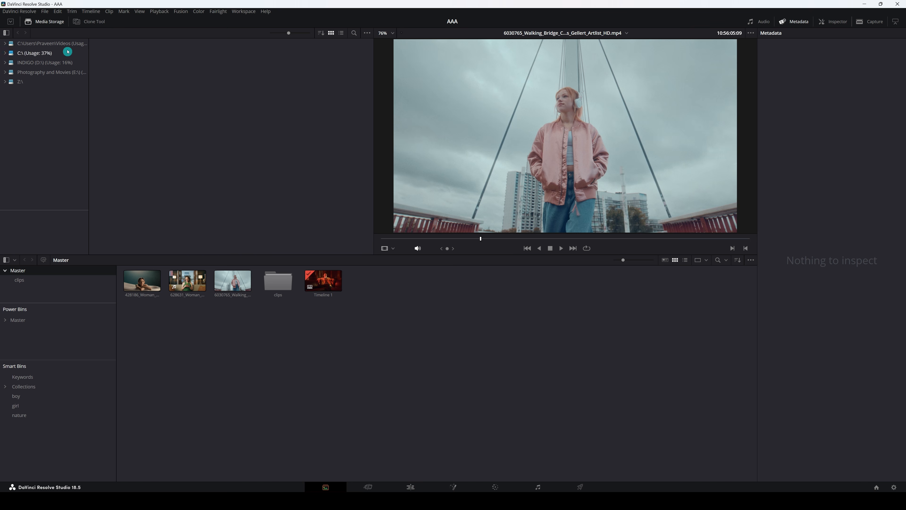
{"action": "left_click", "coordinate": [411, 487]}
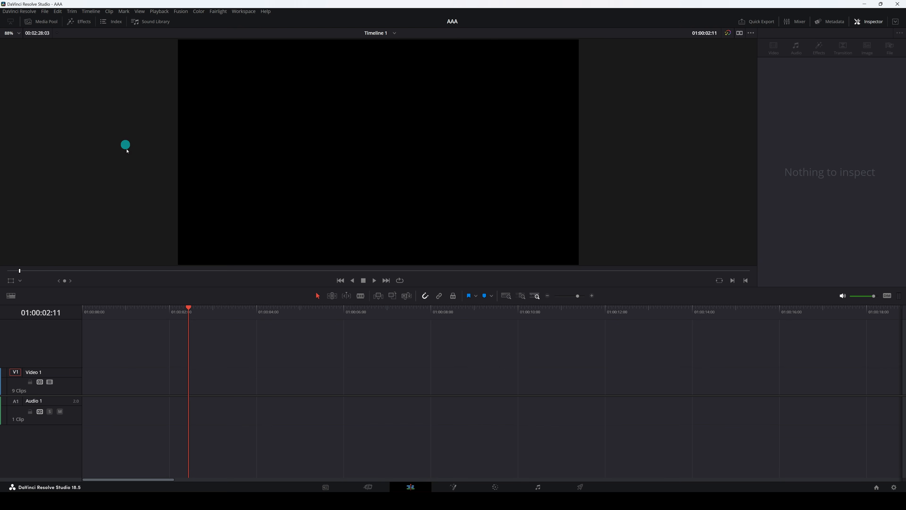
- Show the Media Pool on the Edit page and slightly reduce its thumbnail size
{"action": "left_click", "coordinate": [46, 23]}
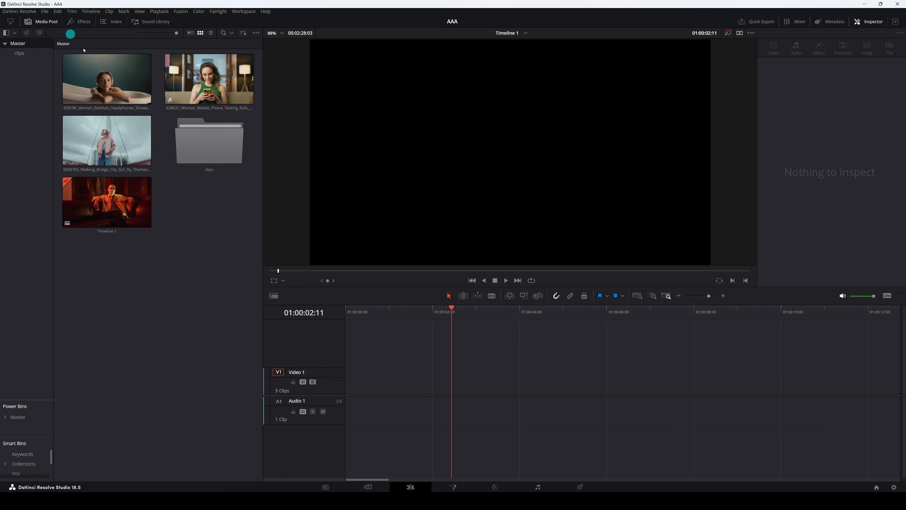
{"action": "left_click", "coordinate": [149, 303]}
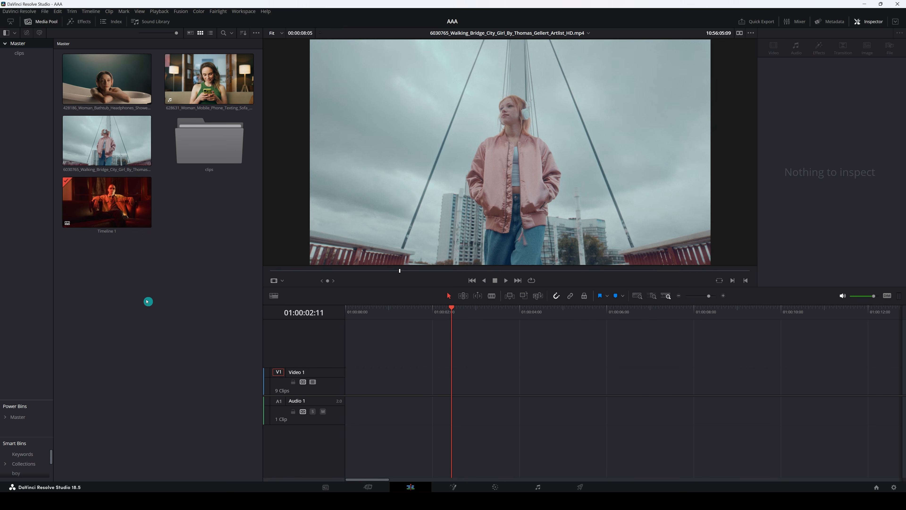
{"action": "mouse_move", "coordinate": [177, 36]}
{"action": "left_mouse_down"}
{"action": "mouse_move", "coordinate": [143, 33]}
{"action": "mouse_move", "coordinate": [183, 33]}
{"action": "mouse_move", "coordinate": [175, 35]}
{"action": "left_mouse_up"}
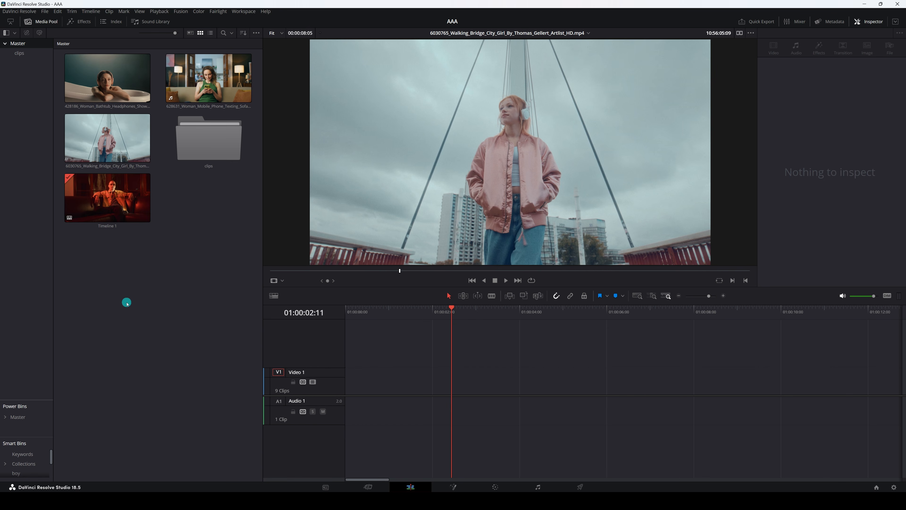
- Set the Media Pool to half height so the timeline spans the full window width
{"action": "left_click", "coordinate": [14, 22]}
{"action": "left_click", "coordinate": [12, 22]}
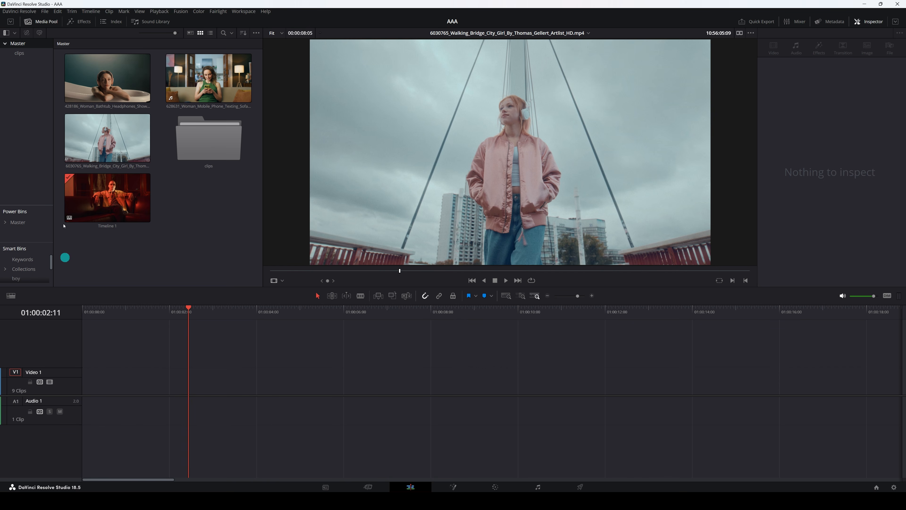
{"action": "left_click", "coordinate": [10, 21]}
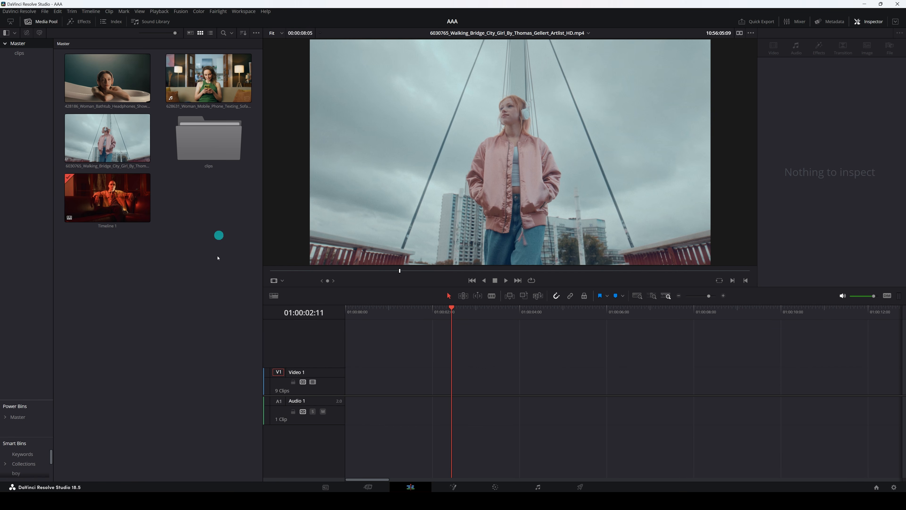
{"action": "left_click", "coordinate": [76, 213]}
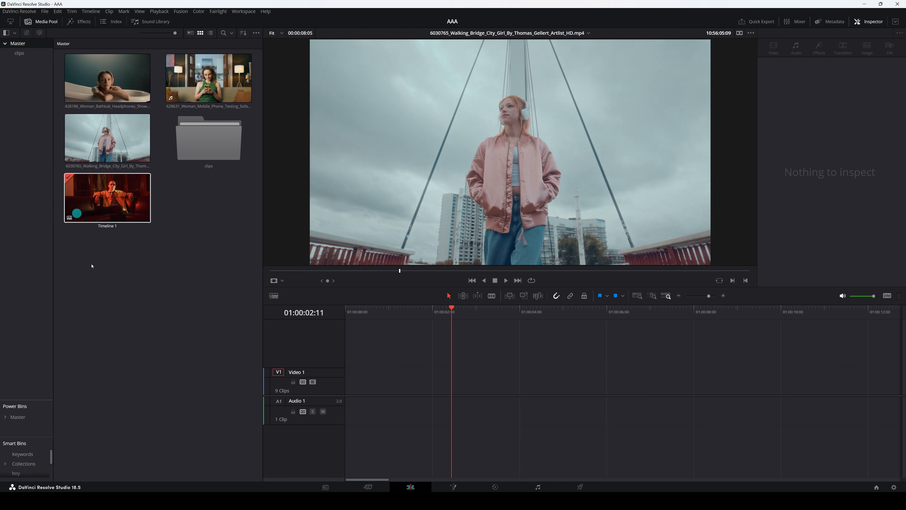
{"action": "left_click", "coordinate": [92, 266]}
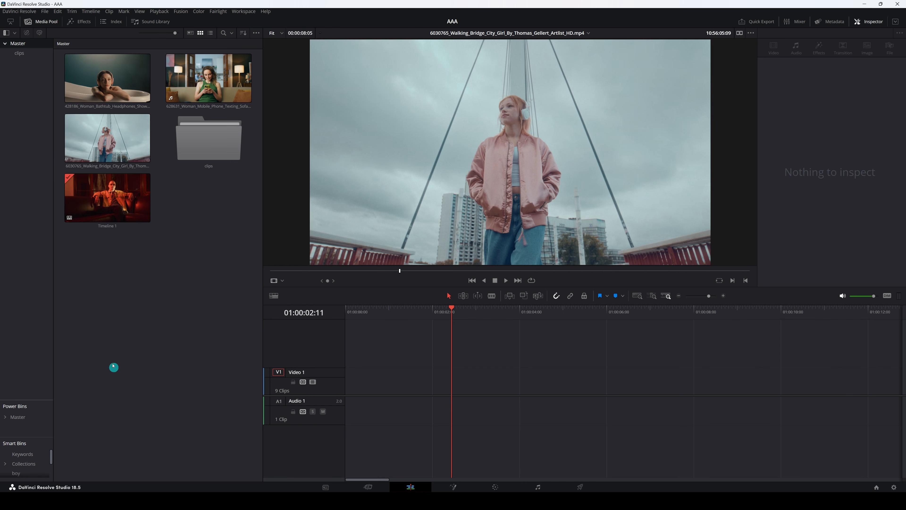
{"action": "left_click", "coordinate": [11, 22]}
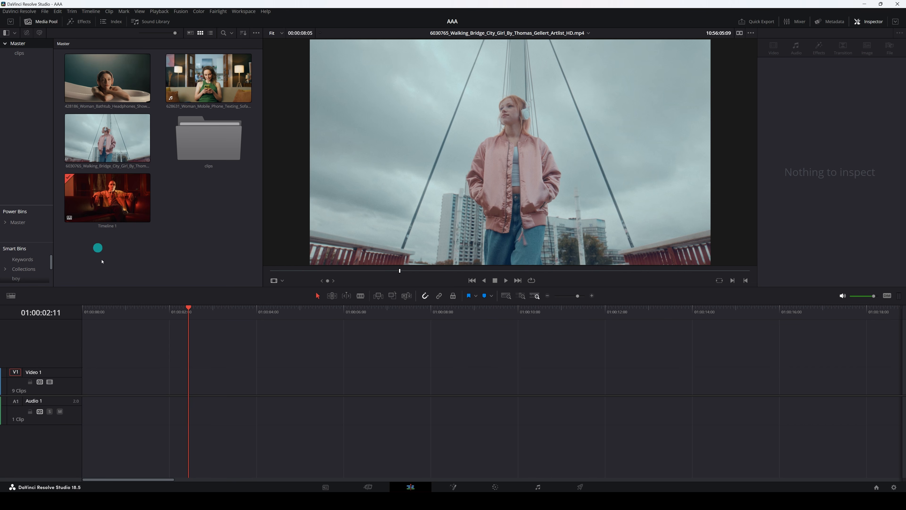
- Load the walking bridge clip in the source viewer and mark In at 10:56:04:12 and Out at 10:56:08:12
{"action": "left_click", "coordinate": [103, 147]}
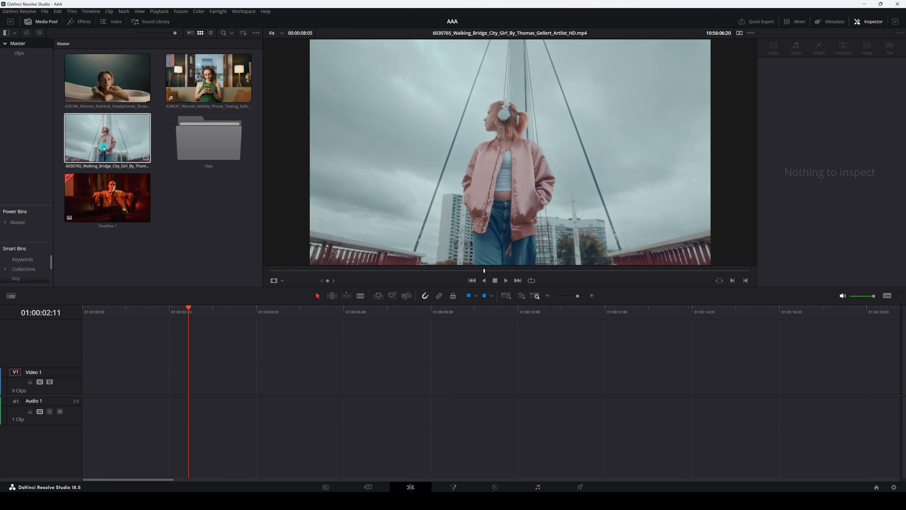
{"action": "left_click", "coordinate": [102, 147]}
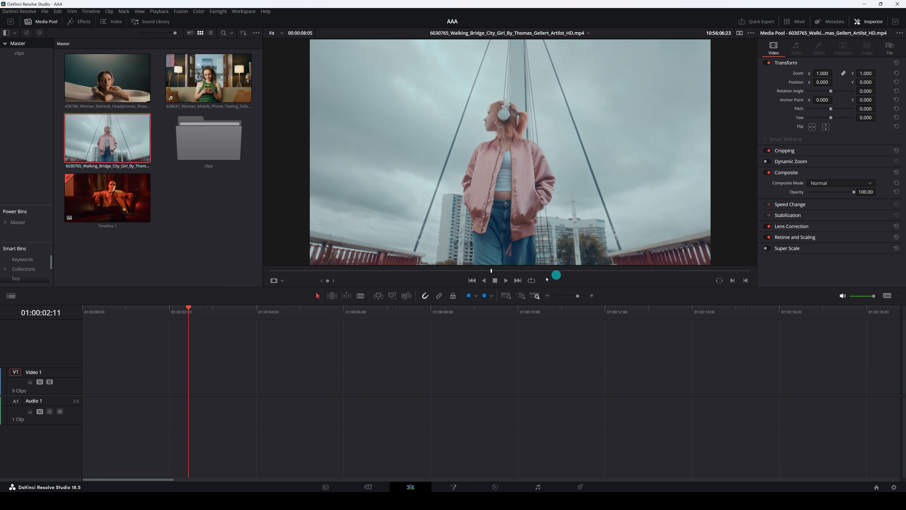
{"action": "left_click_drag", "start_coordinate": [489, 274], "coordinate": [348, 272]}
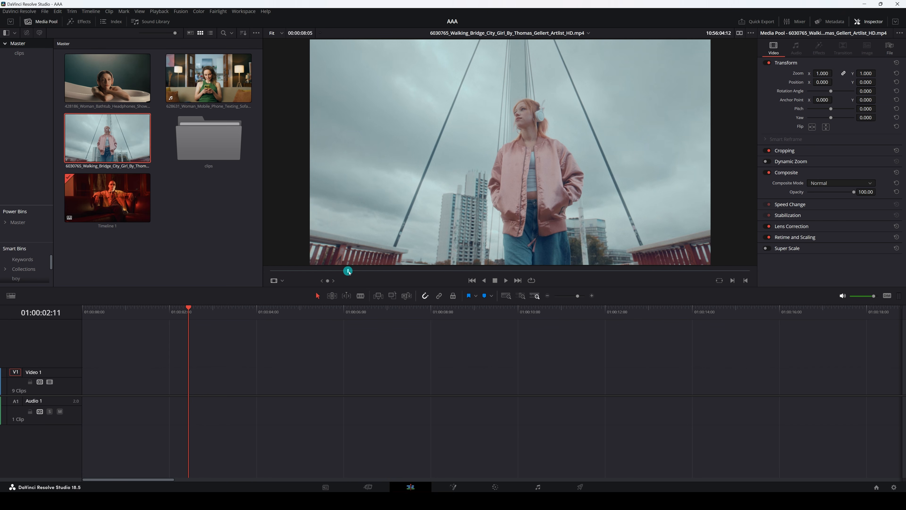
{"action": "key", "text": "i"}
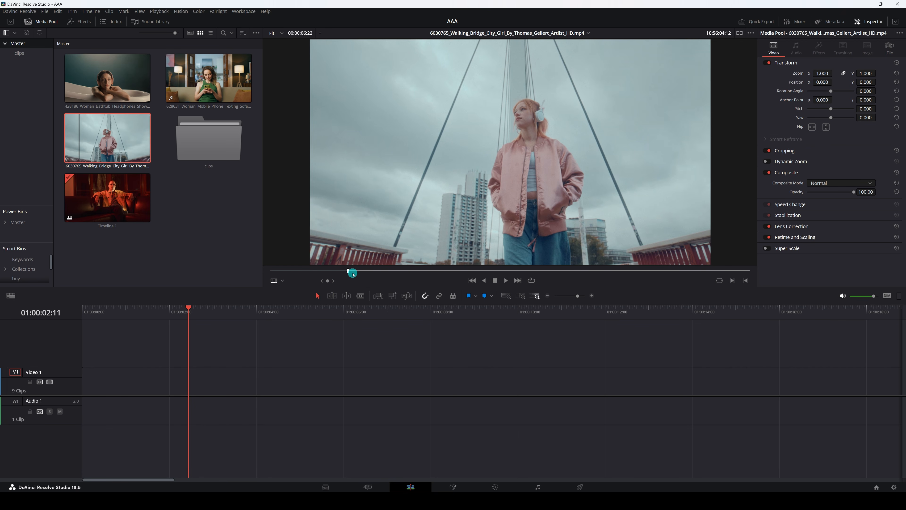
{"action": "left_click_drag", "start_coordinate": [349, 272], "coordinate": [583, 274]}
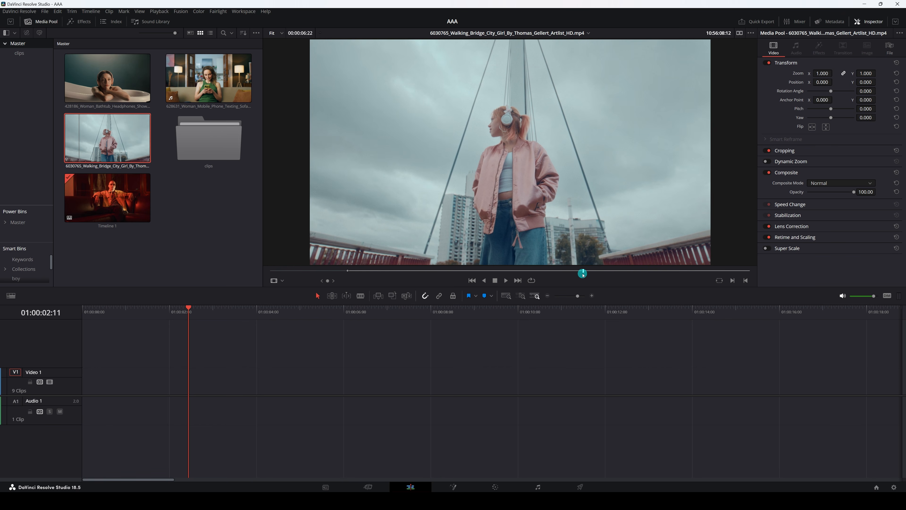
{"action": "key", "text": "o"}
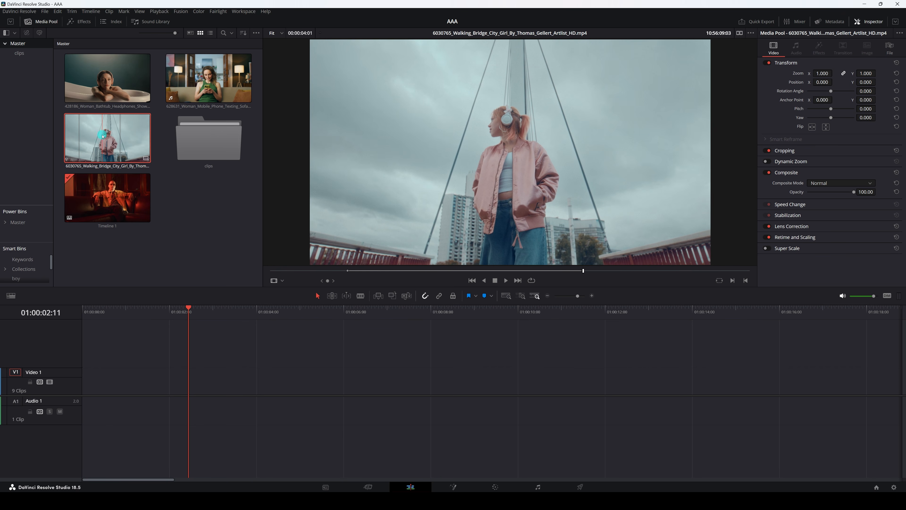
- Place the marked bridge clip range at the start of Video 1 and move the playhead to 01:00:00:11
{"action": "left_click_drag", "start_coordinate": [128, 146], "coordinate": [85, 398]}
{"action": "left_click_drag", "start_coordinate": [189, 308], "coordinate": [101, 364]}
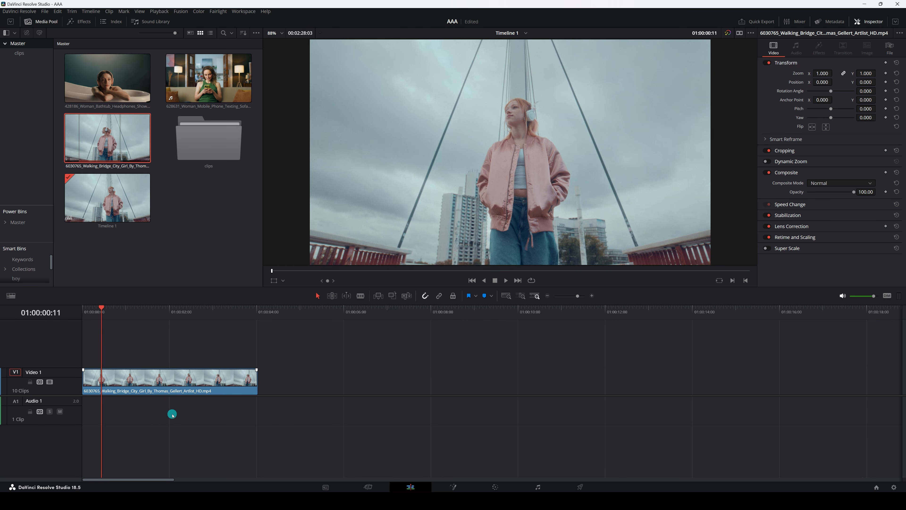
- Delete the bridge clip from the timeline and save the project
{"action": "left_click", "coordinate": [162, 389]}
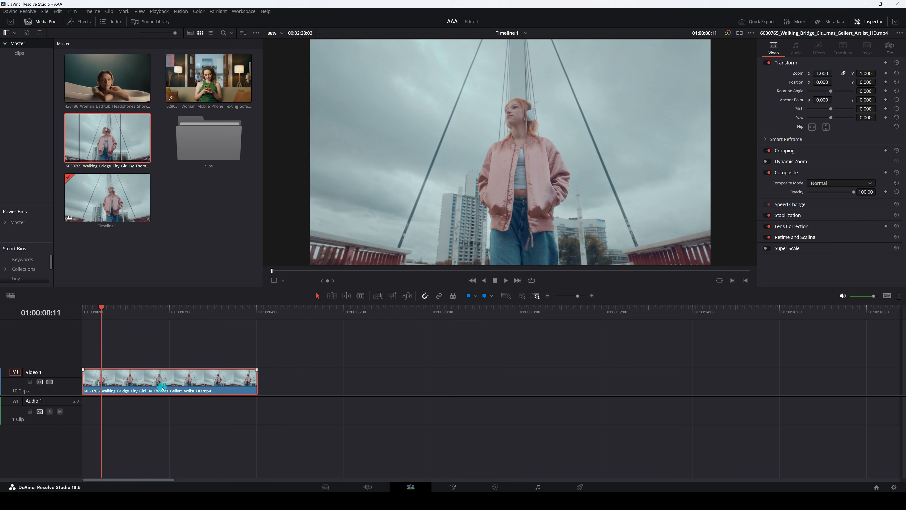
{"action": "key", "text": "Delete"}
{"action": "key", "text": "ctrl+z"}
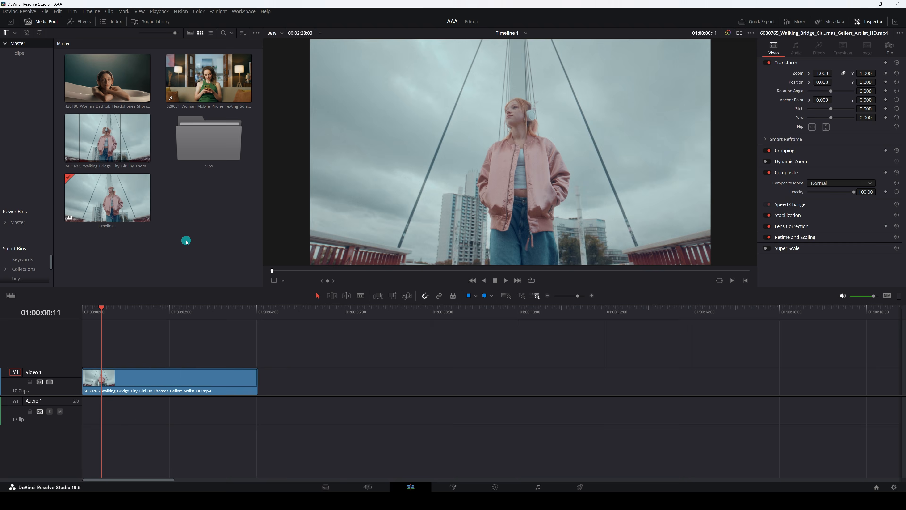
{"action": "key", "text": "ctrl+shift+z"}
{"action": "key", "text": "ctrl+s"}
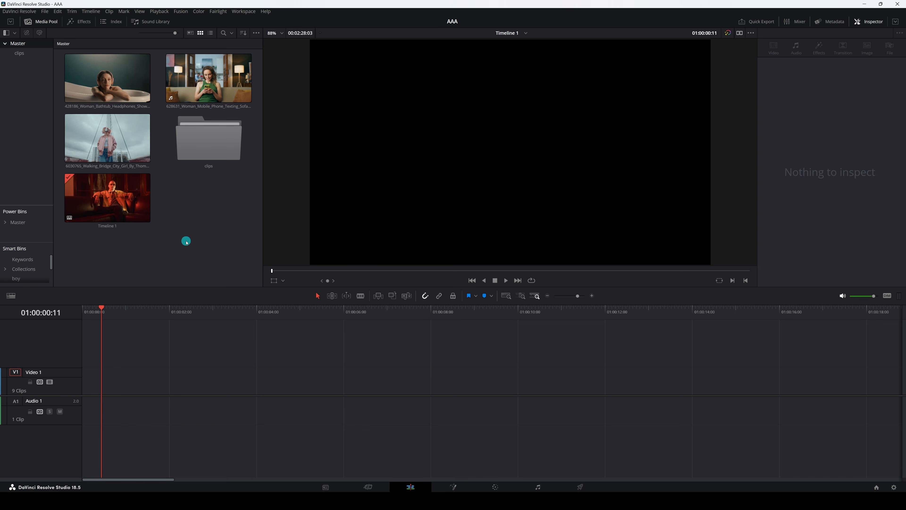
- Skim the walking bridge clip's thumbnail in the Media Pool and mark In at 10:56:05:14 and Out at 10:56:08:16
{"action": "left_click", "coordinate": [124, 140]}
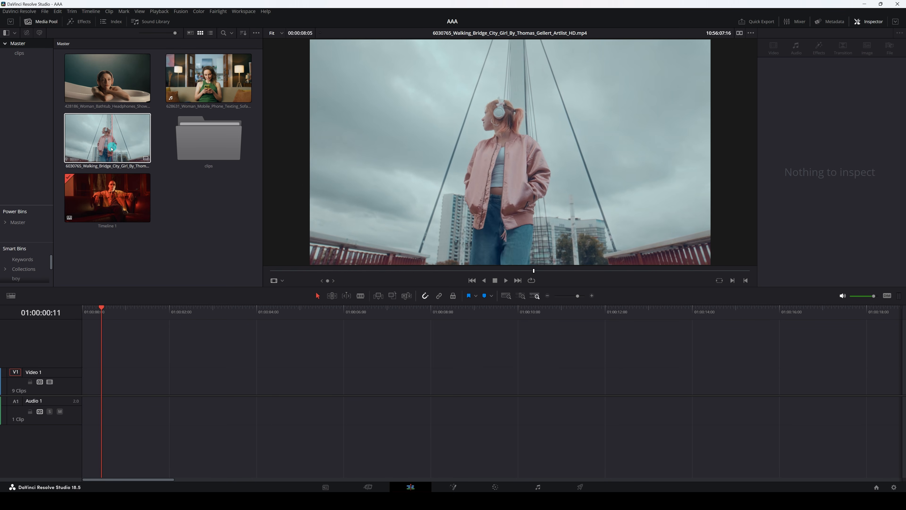
{"action": "left_click", "coordinate": [188, 195]}
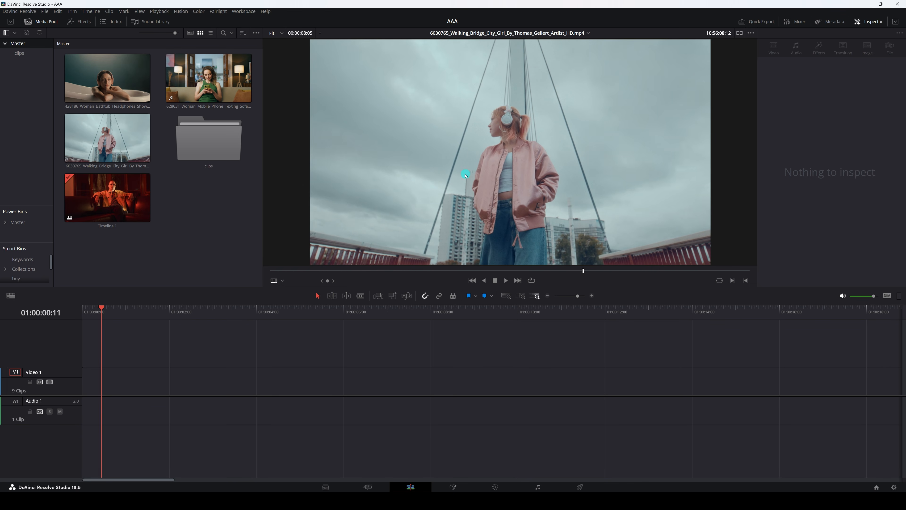
{"action": "left_click", "coordinate": [150, 167]}
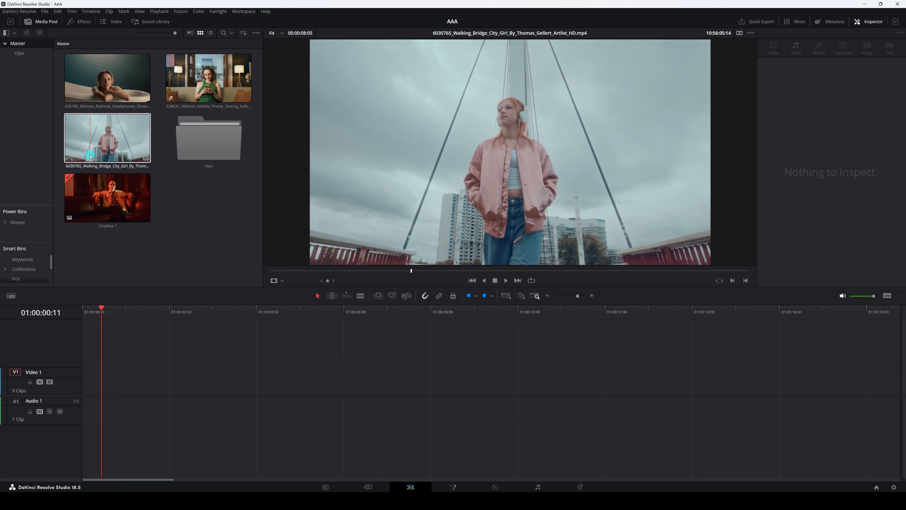
{"action": "key", "text": "i"}
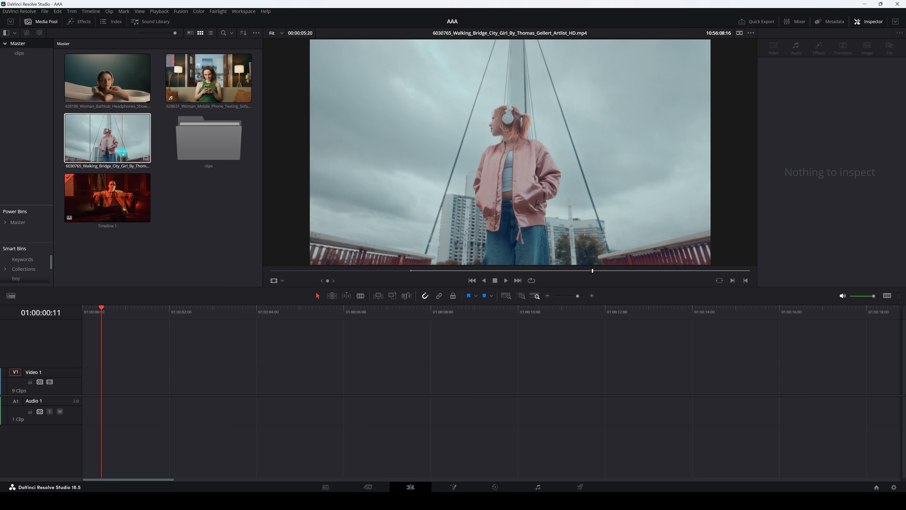
{"action": "key", "text": "o"}
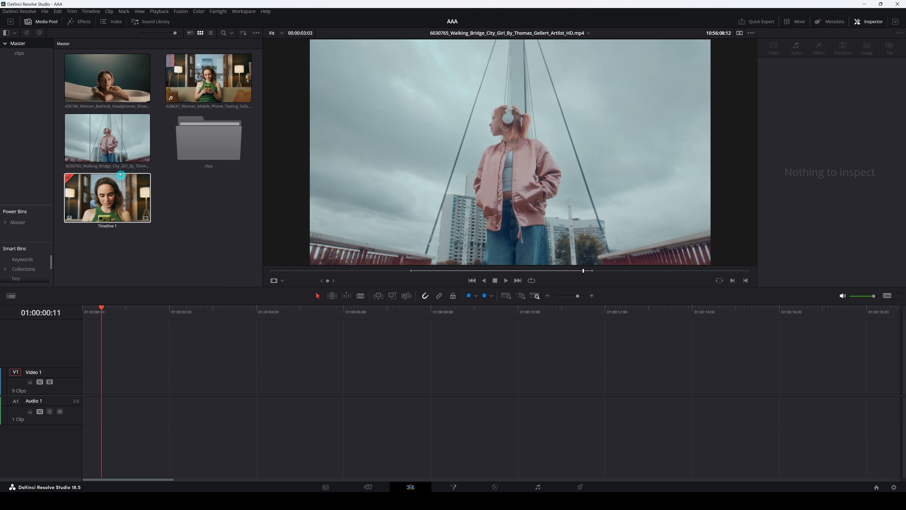
- Add the marked bridge clip range to the start of Video 1 and move the playhead to 01:00:00:23
{"action": "left_click_drag", "start_coordinate": [121, 160], "coordinate": [109, 361]}
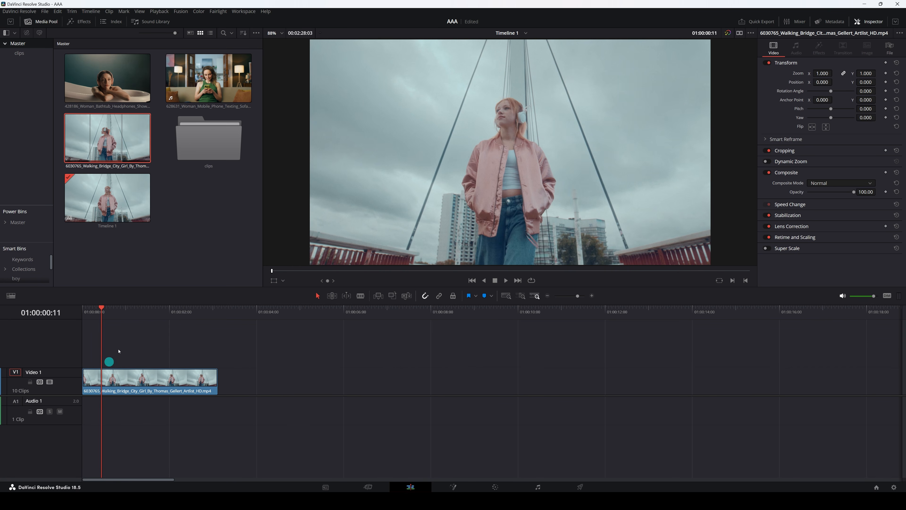
{"action": "left_click_drag", "start_coordinate": [102, 310], "coordinate": [122, 348]}
- Shift the bridge clip along Video 1 and extend its head back to the start of the timeline
{"action": "left_click_drag", "start_coordinate": [152, 378], "coordinate": [179, 379]}
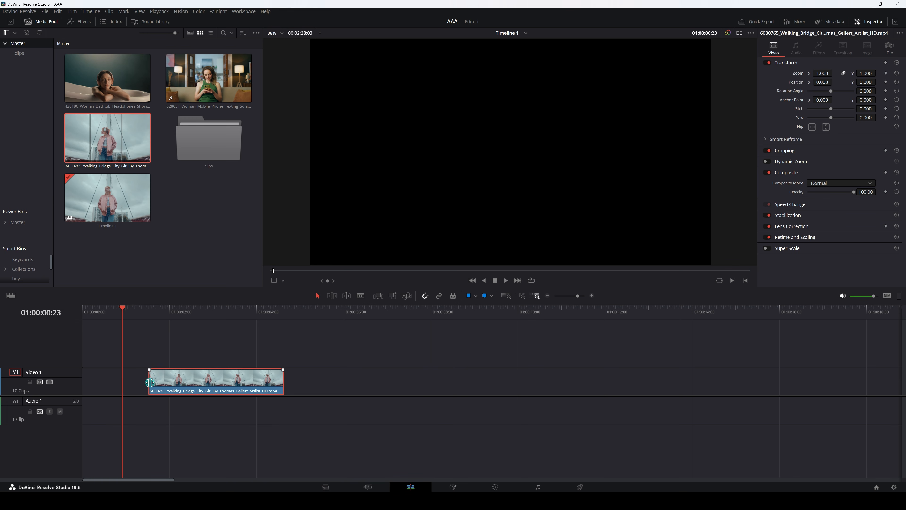
{"action": "left_click_drag", "start_coordinate": [149, 378], "coordinate": [86, 381]}
{"action": "left_click", "coordinate": [106, 386]}
{"action": "left_click", "coordinate": [282, 378]}
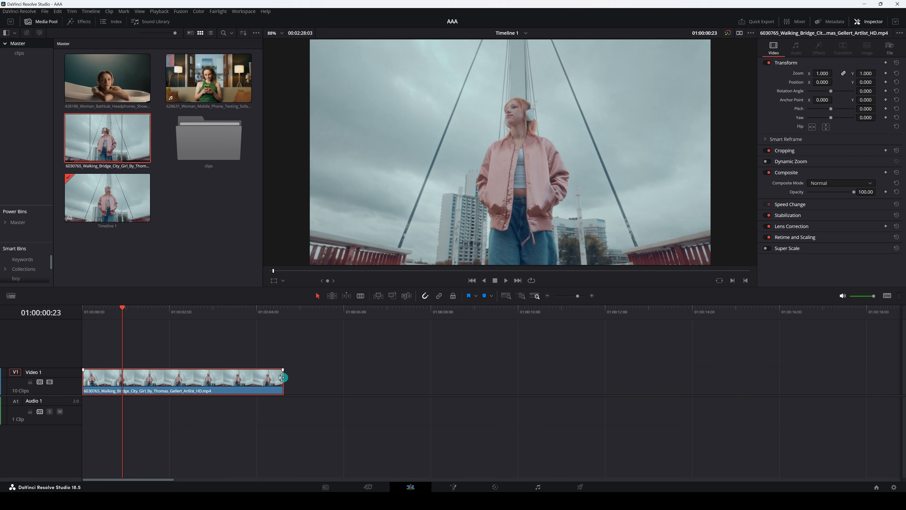
- Extend the bridge clip's tail and head to its full source length and place it at the timeline start
{"action": "left_click_drag", "start_coordinate": [282, 378], "coordinate": [452, 369]}
{"action": "left_click_drag", "start_coordinate": [238, 385], "coordinate": [332, 385]}
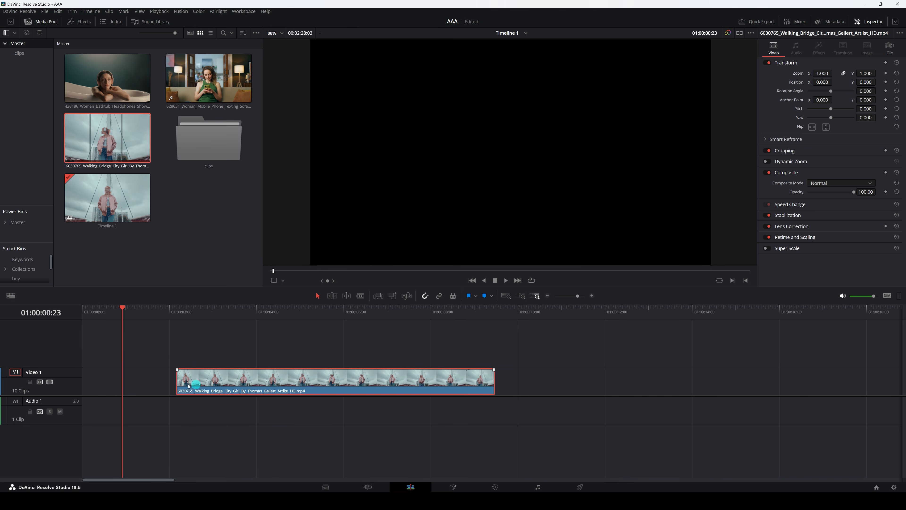
{"action": "left_click_drag", "start_coordinate": [177, 380], "coordinate": [137, 379]}
{"action": "left_click_drag", "start_coordinate": [259, 384], "coordinate": [143, 381]}
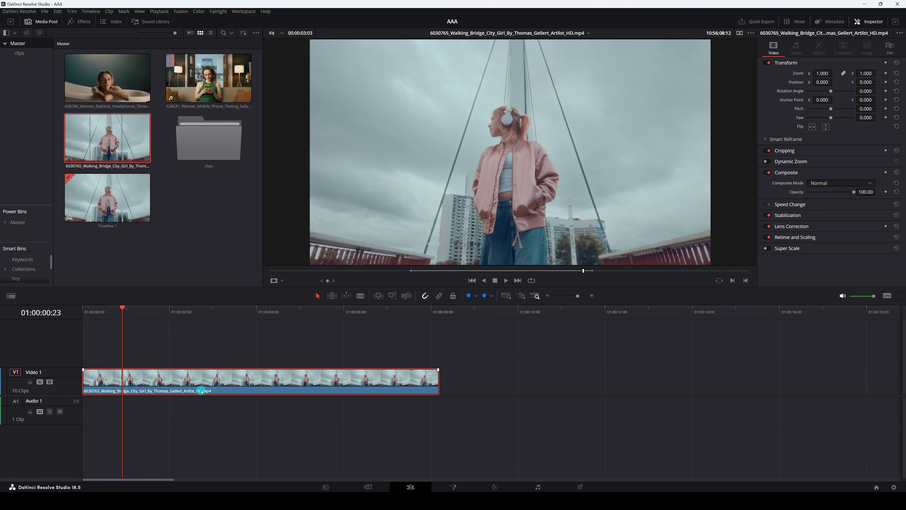
- Try to extend the bridge clip's head beyond its full source length, and return the clip to the timeline start
{"action": "left_click_drag", "start_coordinate": [202, 391], "coordinate": [294, 391]}
{"action": "mouse_move", "coordinate": [175, 381]}
{"action": "left_mouse_down"}
{"action": "mouse_move", "coordinate": [314, 384]}
{"action": "mouse_move", "coordinate": [162, 387]}
{"action": "left_mouse_up"}
{"action": "left_click_drag", "start_coordinate": [332, 383], "coordinate": [176, 379]}
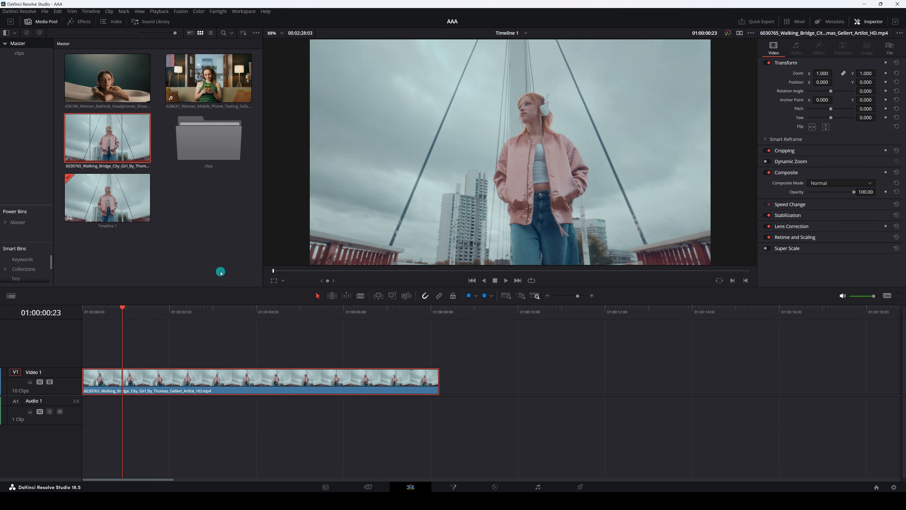
{"action": "double_click", "coordinate": [234, 393]}
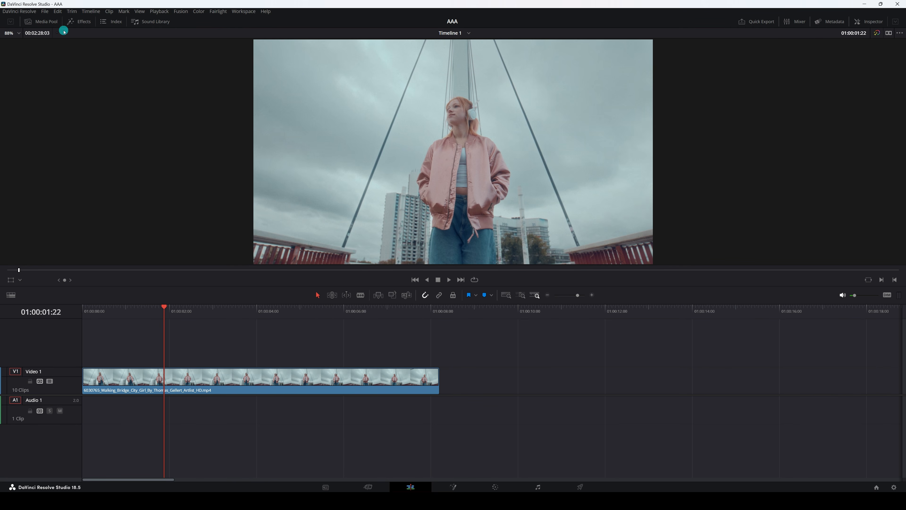
- Show the Media Pool, select the clip of the woman texting on the sofa, and move the playhead to 01:00:06:15
{"action": "left_click", "coordinate": [41, 21]}
{"action": "left_click", "coordinate": [205, 79]}
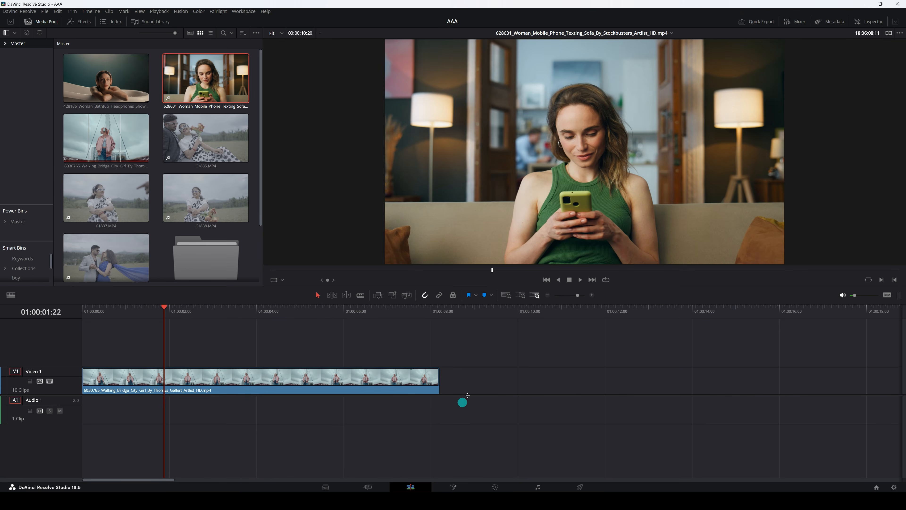
{"action": "left_click", "coordinate": [474, 378]}
{"action": "left_click", "coordinate": [479, 387]}
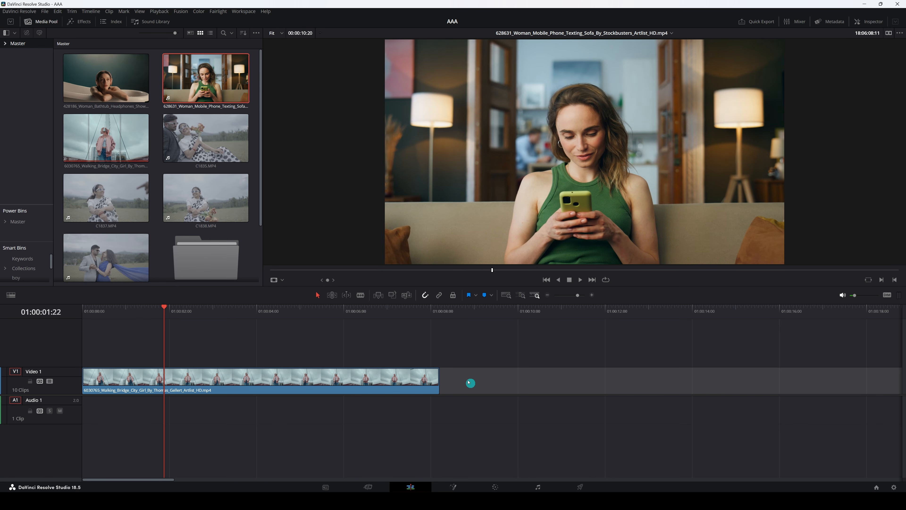
{"action": "left_click_drag", "start_coordinate": [164, 306], "coordinate": [370, 352]}
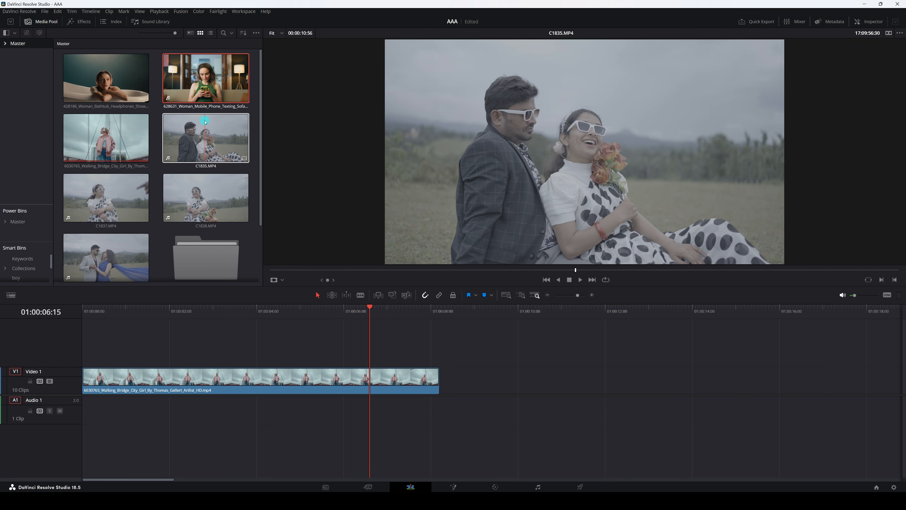
- Try placing the woman-texting clip directly after the bridge clip on the timeline, and undo the placement
{"action": "left_click_drag", "start_coordinate": [194, 84], "coordinate": [485, 417]}
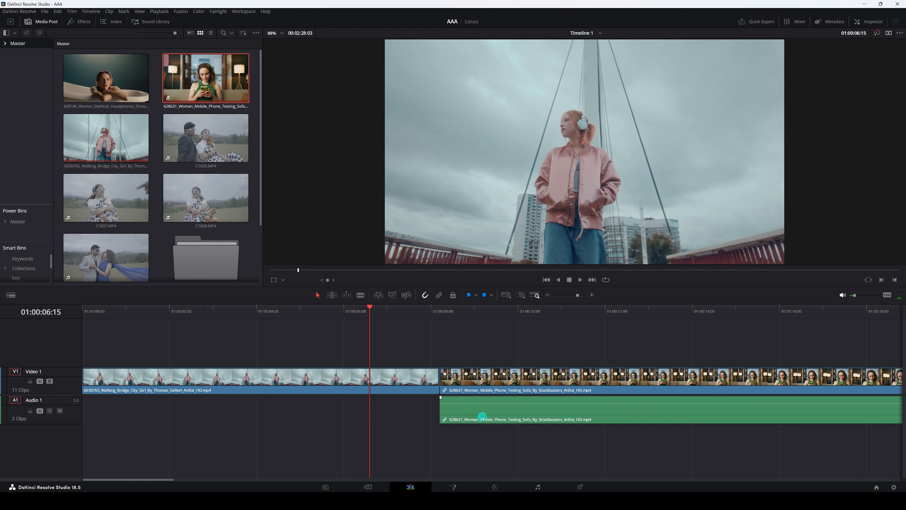
{"action": "key", "text": "ctrl+z"}
{"action": "key", "text": "ctrl+z"}
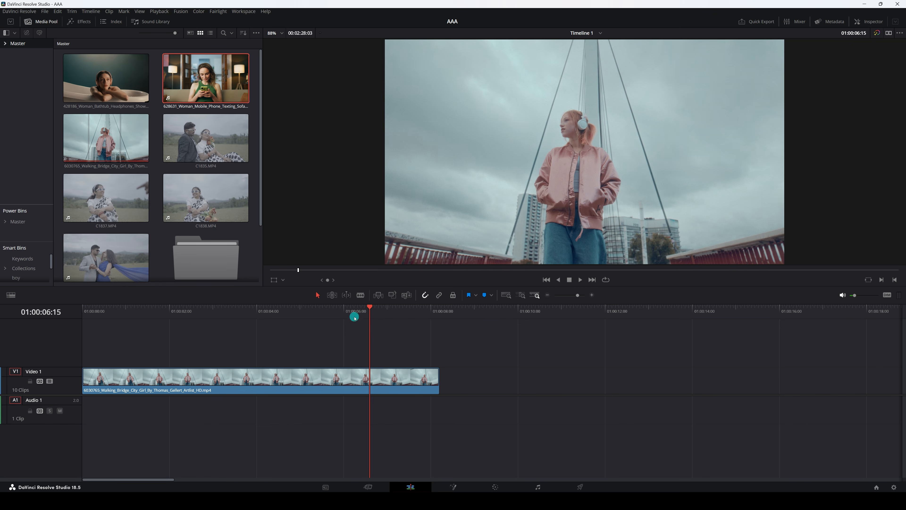
- Turn on Dual Viewer Mode and load the woman-texting clip into the source viewer
{"action": "left_click", "coordinate": [239, 187]}
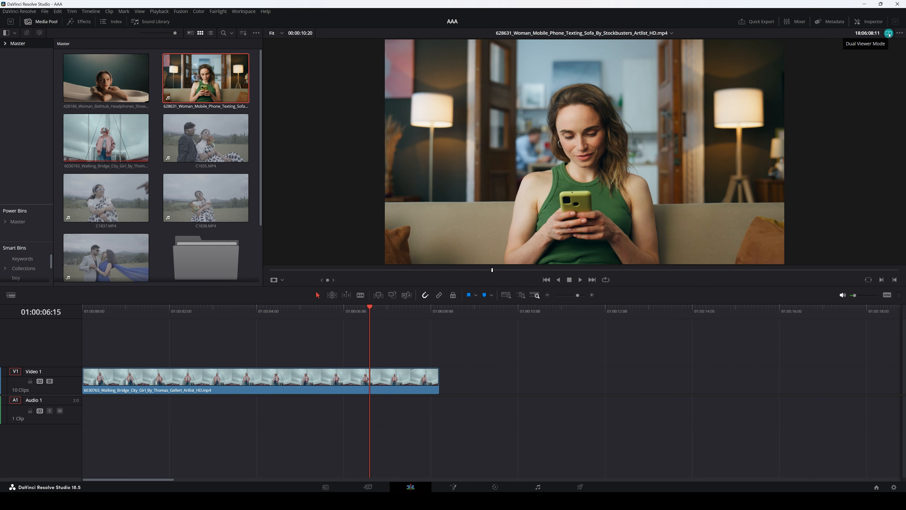
{"action": "left_click", "coordinate": [889, 34]}
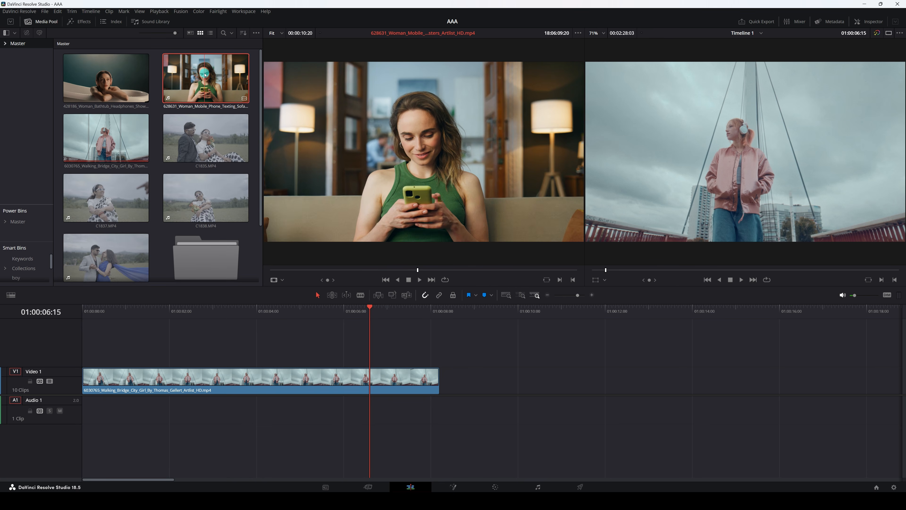
{"action": "left_click_drag", "start_coordinate": [198, 75], "coordinate": [299, 87]}
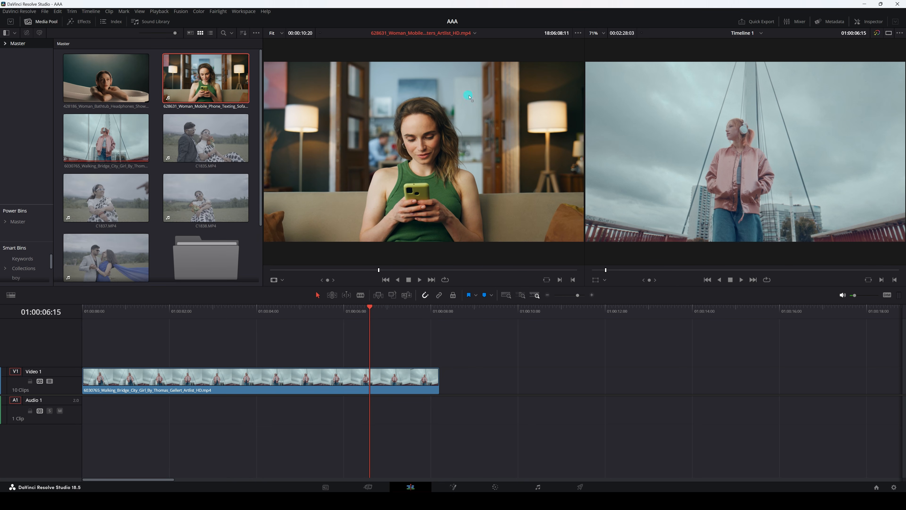
- Add the woman-texting clip from the source viewer with Append at End, and move the playhead onto it at 01:02:33:15
{"action": "left_click_drag", "start_coordinate": [536, 109], "coordinate": [726, 112]}
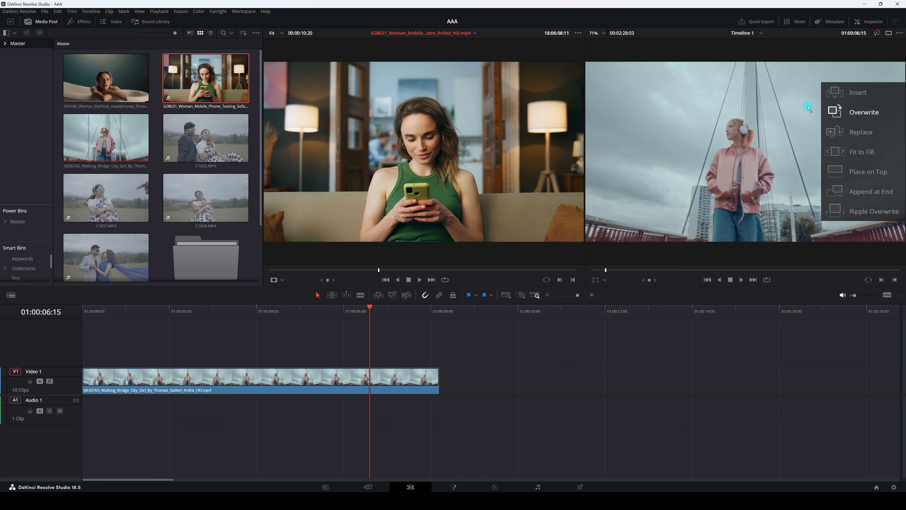
{"action": "left_click_drag", "start_coordinate": [814, 119], "coordinate": [844, 188]}
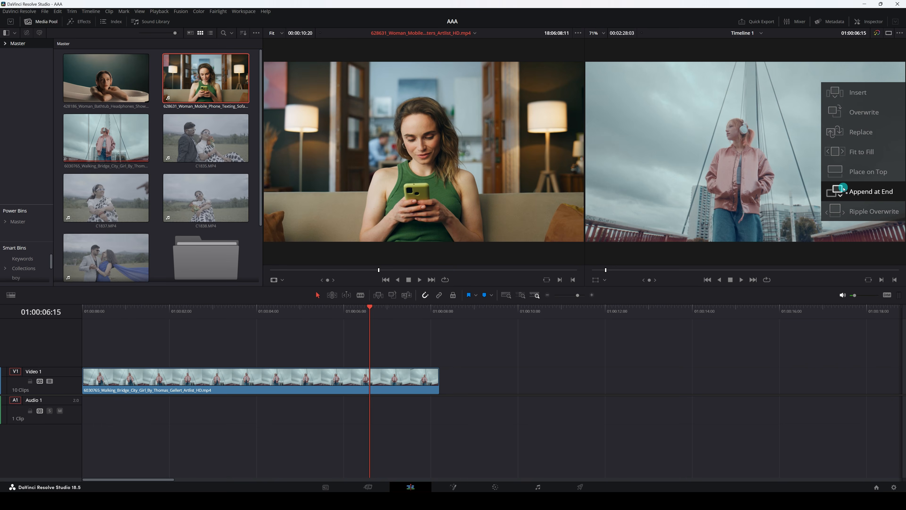
{"action": "left_click_drag", "start_coordinate": [844, 188], "coordinate": [843, 188]}
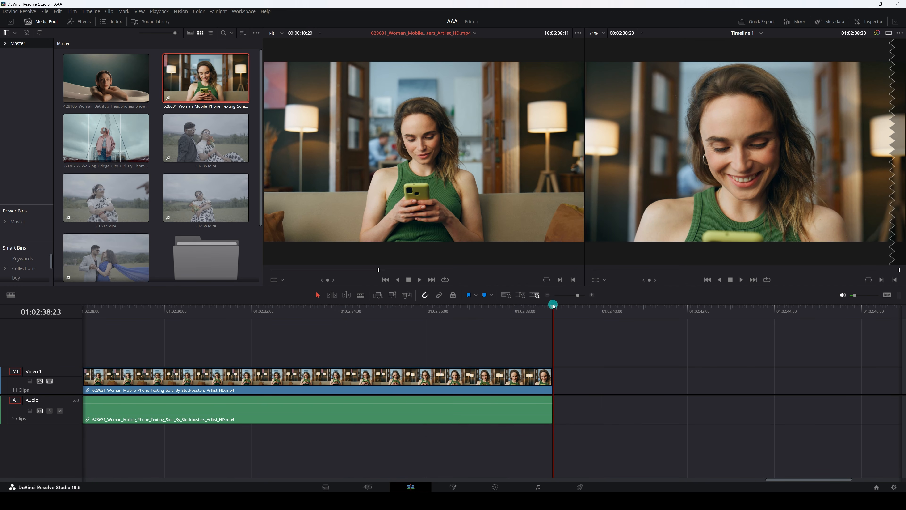
{"action": "left_click_drag", "start_coordinate": [571, 298], "coordinate": [569, 300]}
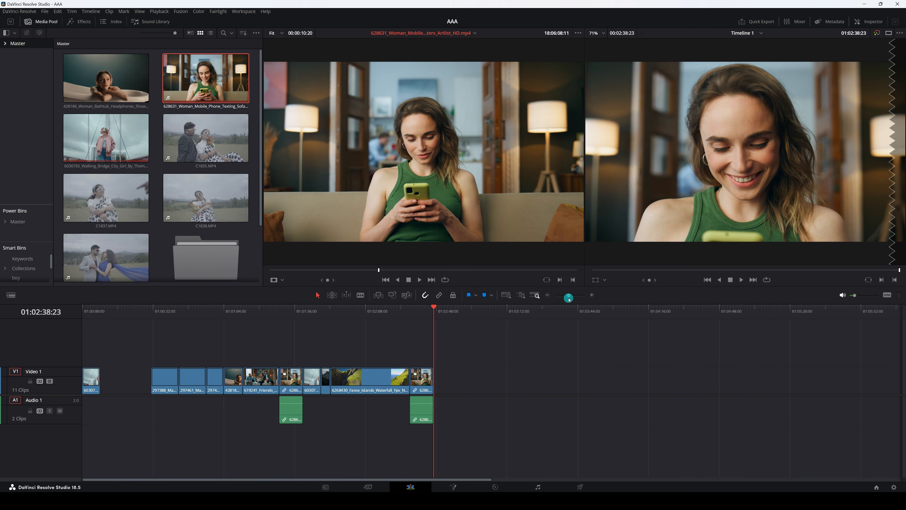
{"action": "left_click", "coordinate": [422, 380]}
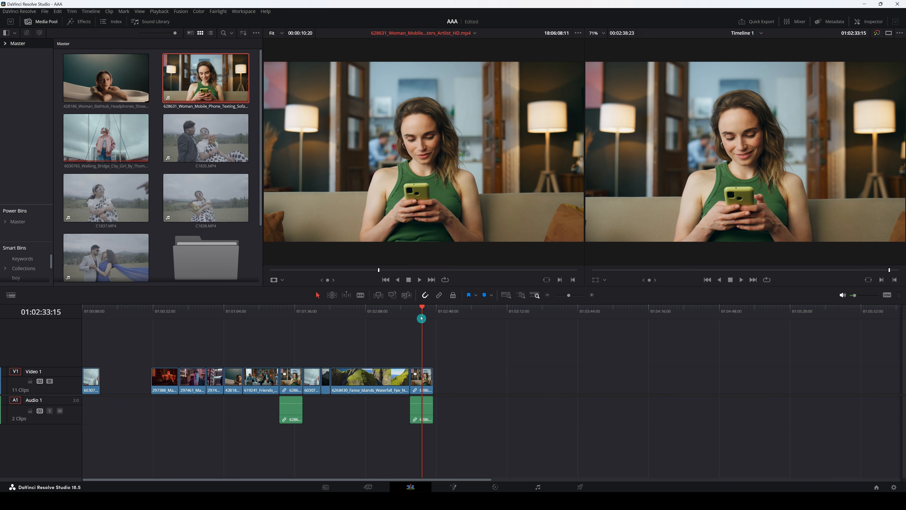
{"action": "left_click", "coordinate": [522, 377]}
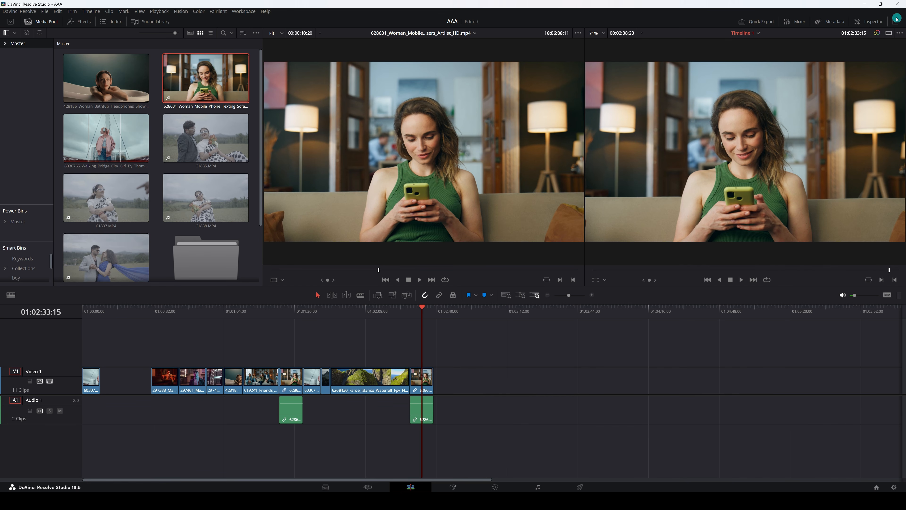
- Return to the single viewer and move the playhead to 01:01:51:09, within the woman-running clip
{"action": "left_click", "coordinate": [888, 33]}
{"action": "left_click", "coordinate": [402, 312]}
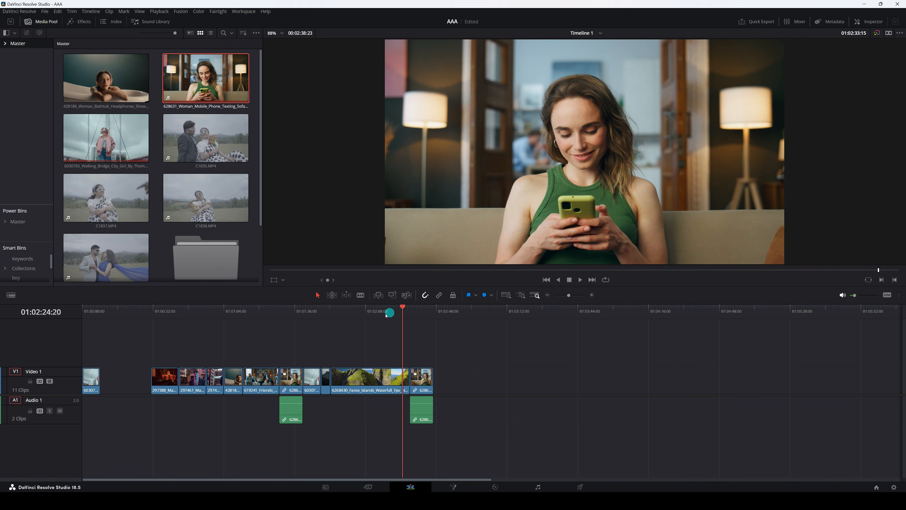
{"action": "left_click_drag", "start_coordinate": [385, 316], "coordinate": [333, 317]}
{"action": "left_click_drag", "start_coordinate": [569, 295], "coordinate": [580, 295]}
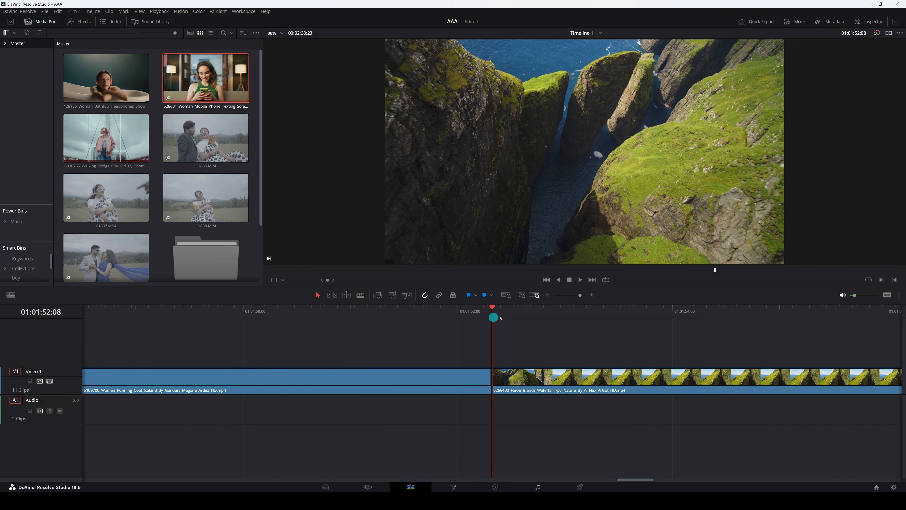
{"action": "left_click_drag", "start_coordinate": [501, 318], "coordinate": [389, 360]}
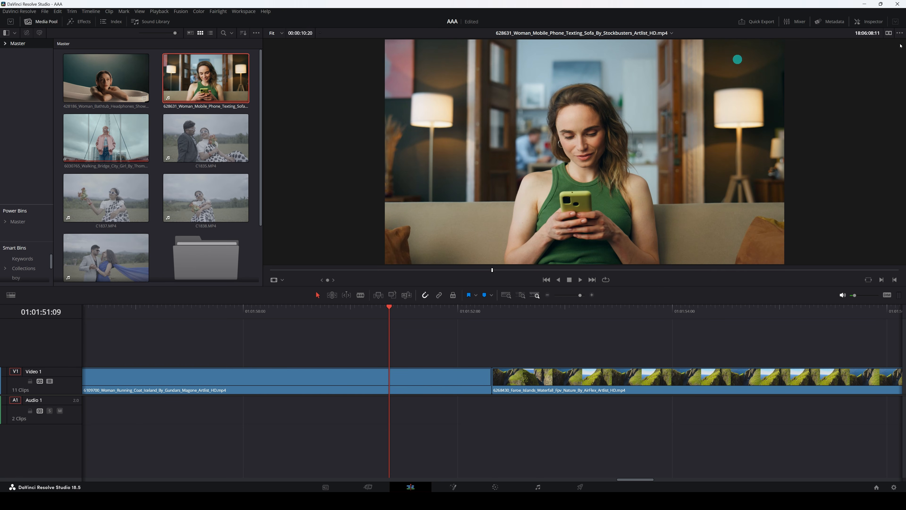
- Turn the dual viewer back on and add the bathtub headphones clip from the Media Pool with Append at End
{"action": "left_click", "coordinate": [890, 33]}
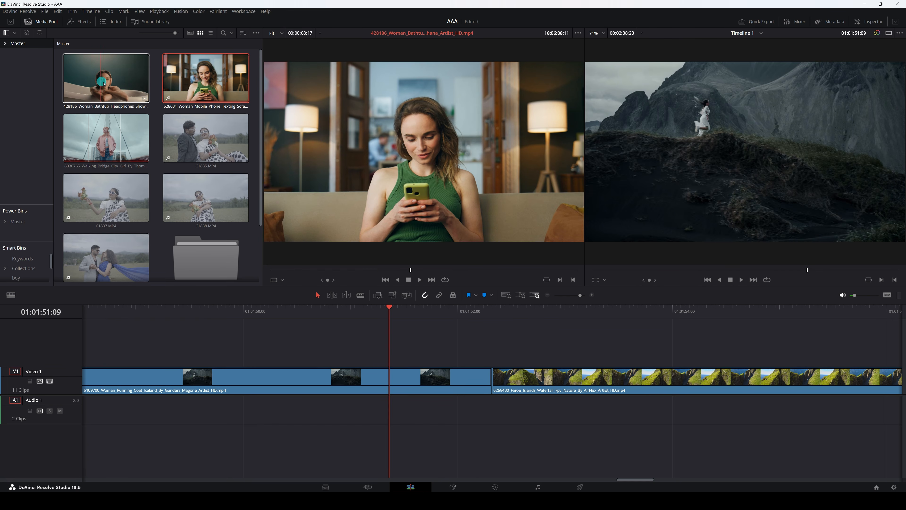
{"action": "left_click_drag", "start_coordinate": [99, 78], "coordinate": [865, 194]}
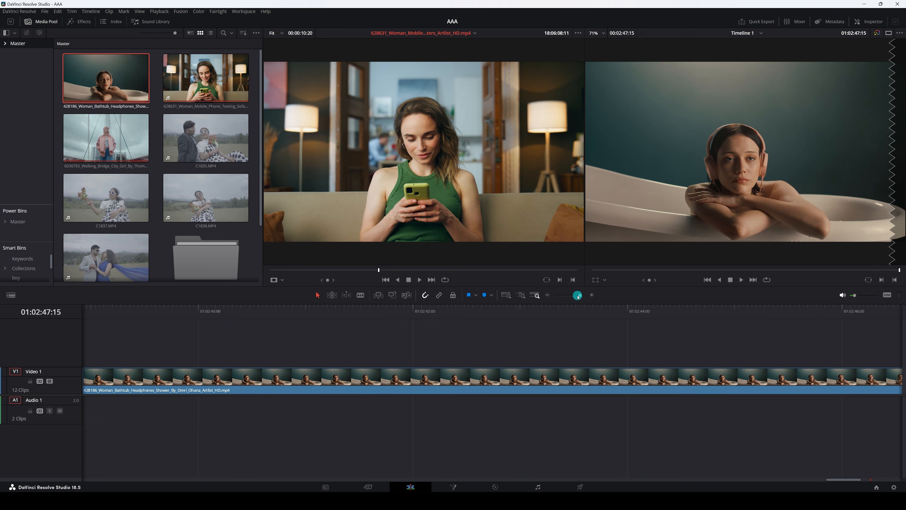
{"action": "left_click_drag", "start_coordinate": [577, 296], "coordinate": [572, 296]}
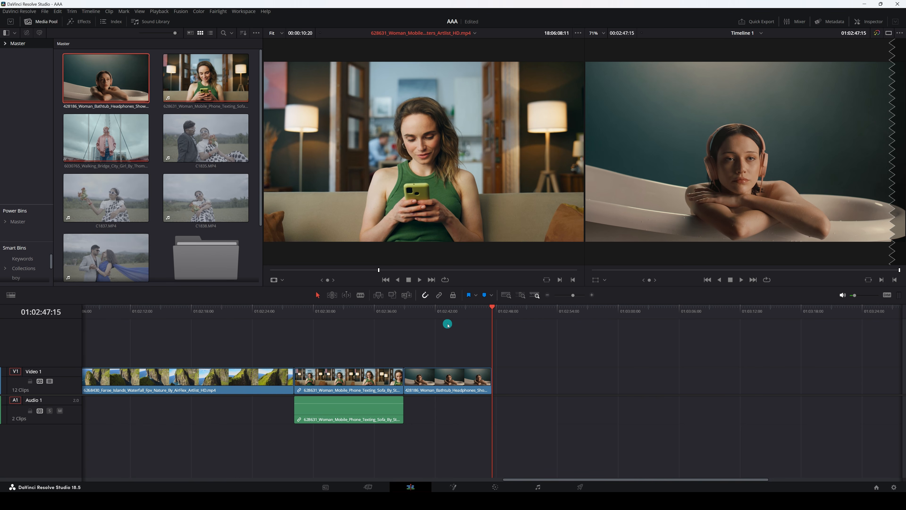
{"action": "left_click_drag", "start_coordinate": [574, 297], "coordinate": [579, 296]}
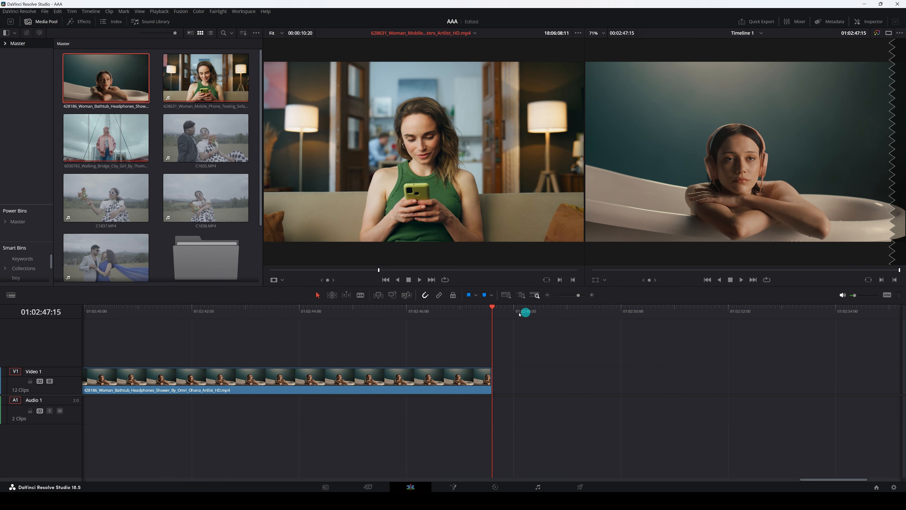
- Move the playhead to 01:02:42:16 and append another copy of the bathtub headphones clip to the timeline's end
{"action": "left_click_drag", "start_coordinate": [492, 308], "coordinate": [225, 308]}
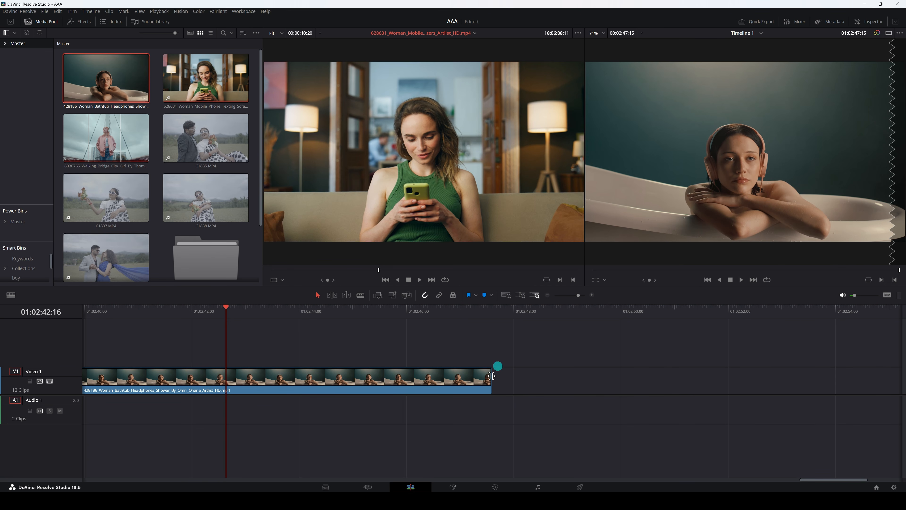
{"action": "left_click_drag", "start_coordinate": [552, 145], "coordinate": [864, 193]}
{"action": "left_click_drag", "start_coordinate": [578, 298], "coordinate": [568, 296]}
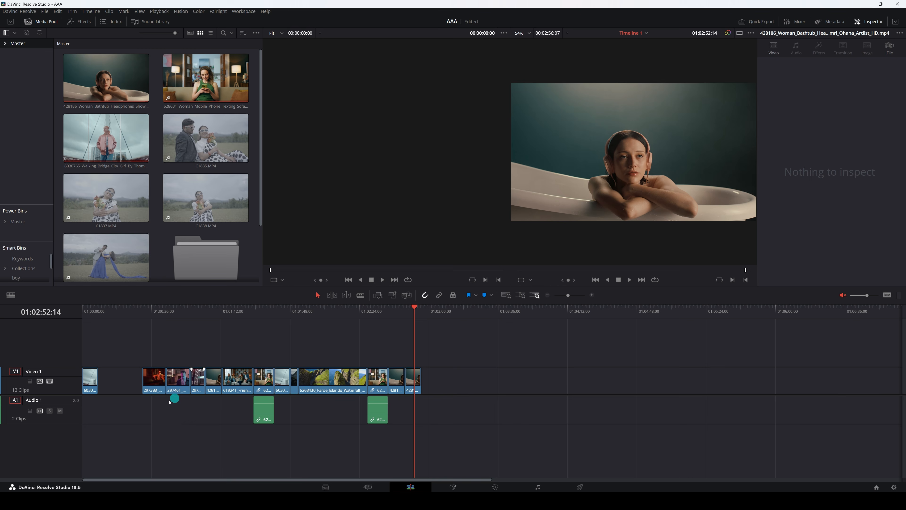
- Delete all clips after the red-lit seated man clip, and close the gap between it and the bridge clip
{"action": "left_click_drag", "start_coordinate": [175, 338], "coordinate": [487, 444]}
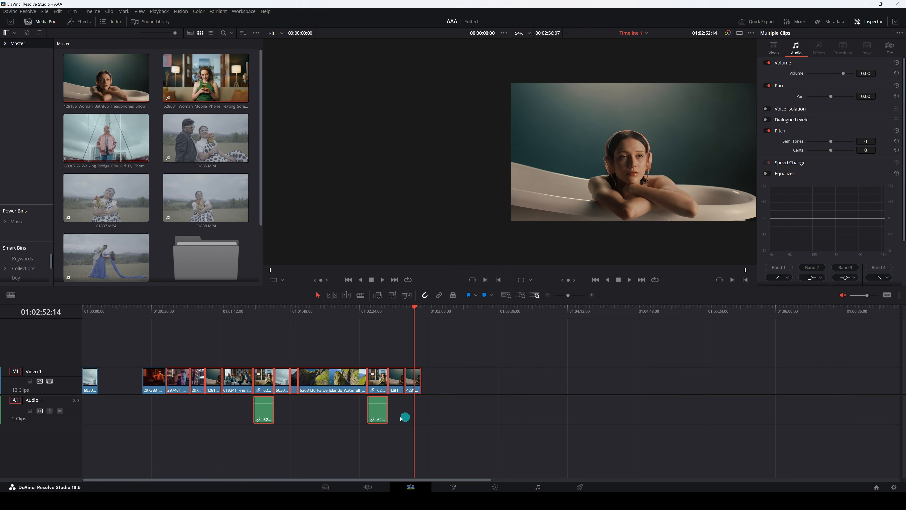
{"action": "key", "text": "Delete"}
{"action": "left_click", "coordinate": [131, 381]}
{"action": "key", "text": "Delete"}
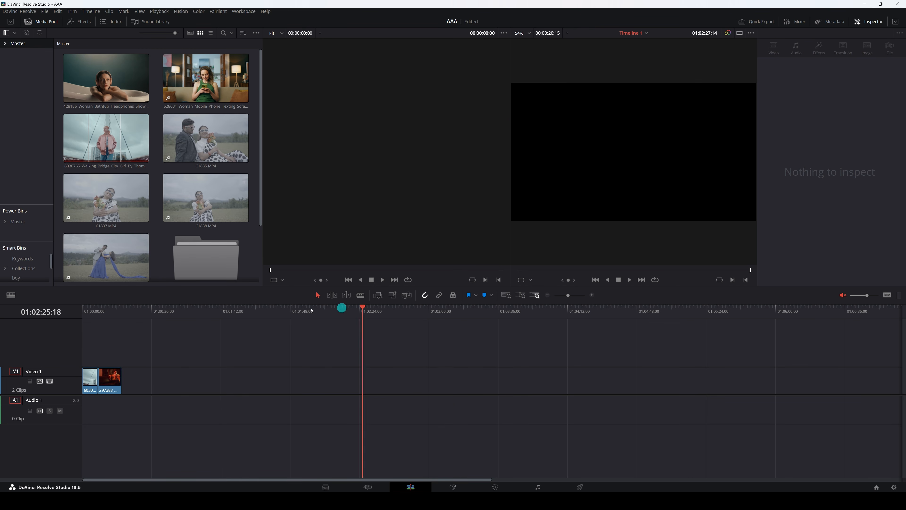
- Insert C1838.MP4 into the middle of the bridge clip at 01:00:04:20 using the Insert edit
{"action": "key", "text": "Home"}
{"action": "left_click_drag", "start_coordinate": [568, 296], "coordinate": [574, 295]}
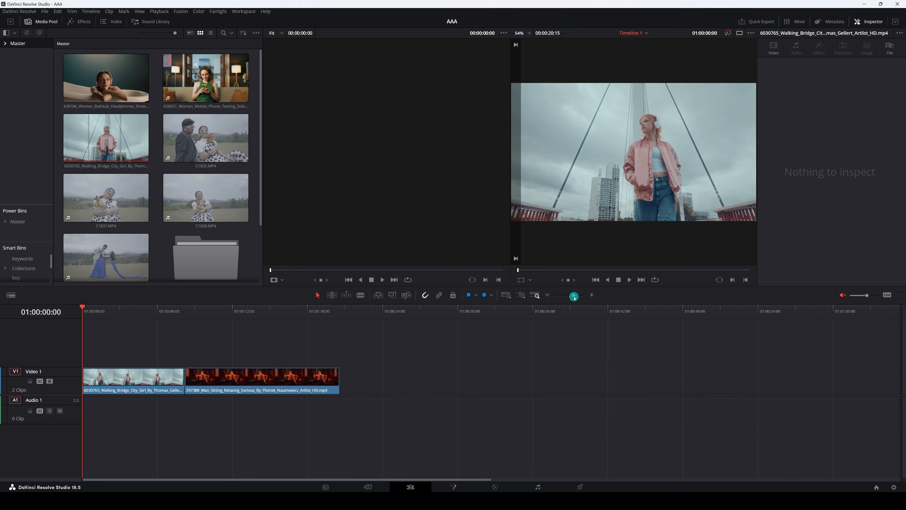
{"action": "left_click_drag", "start_coordinate": [84, 316], "coordinate": [145, 317]}
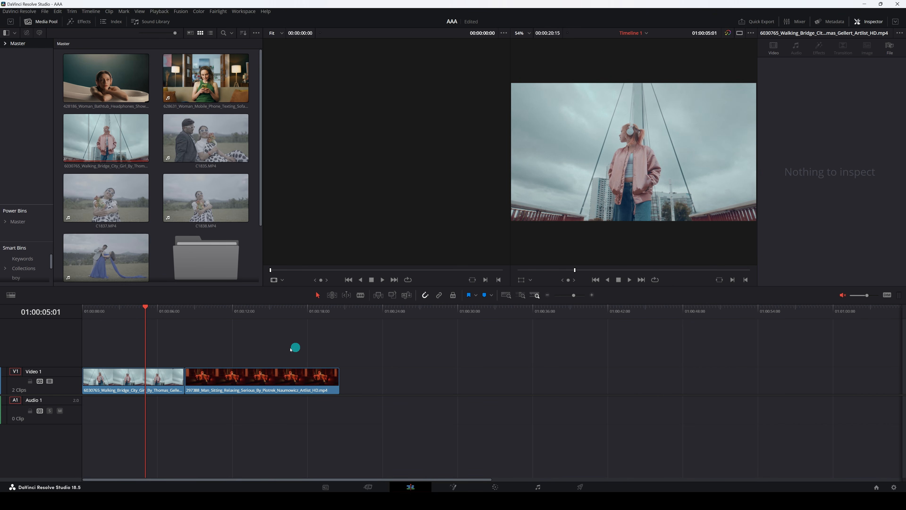
{"action": "left_click", "coordinate": [206, 193]}
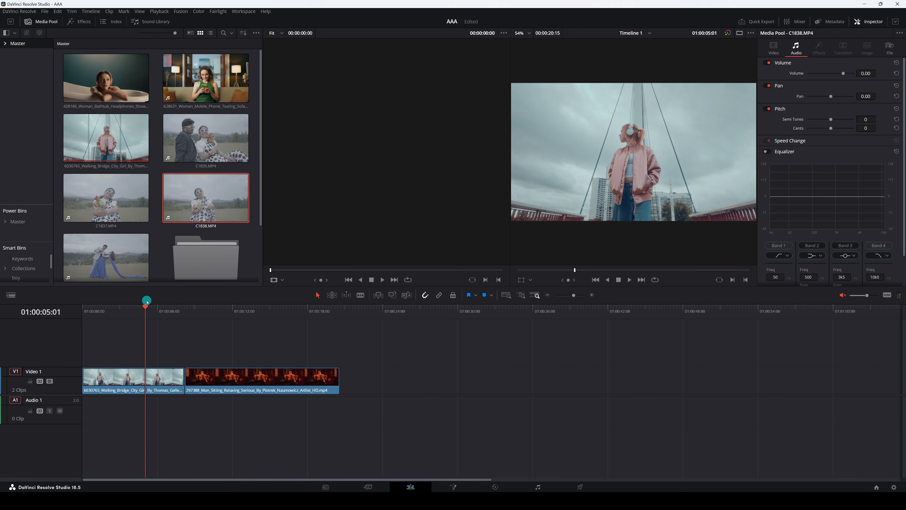
{"action": "mouse_move", "coordinate": [145, 306]}
{"action": "left_mouse_down"}
{"action": "mouse_move", "coordinate": [184, 323]}
{"action": "mouse_move", "coordinate": [142, 324]}
{"action": "left_mouse_up"}
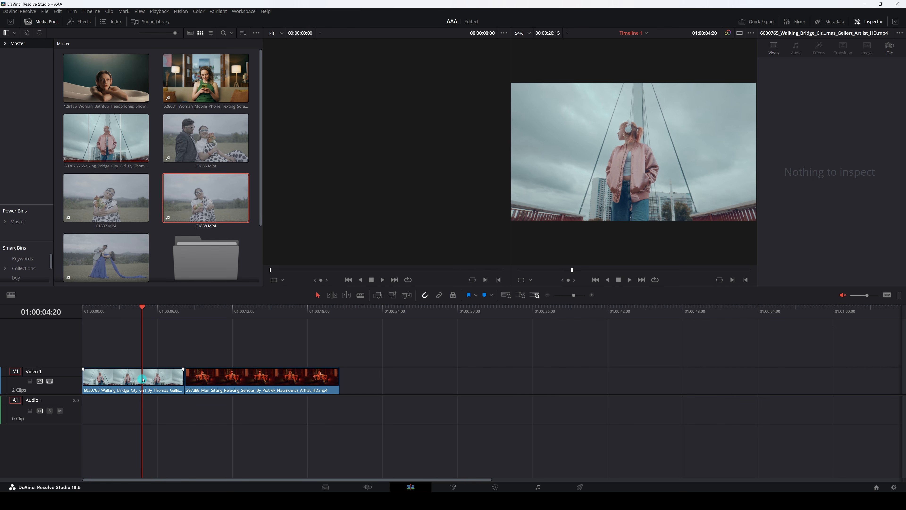
{"action": "left_click", "coordinate": [202, 203]}
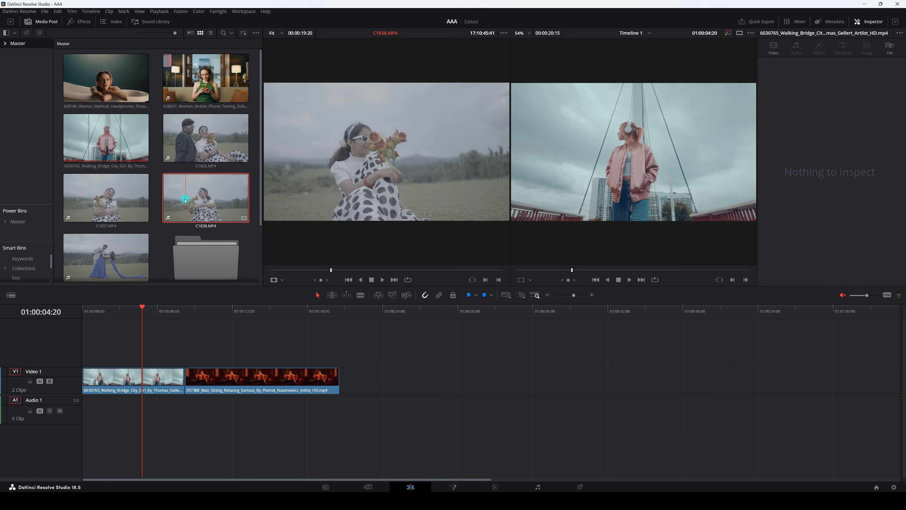
{"action": "left_click_drag", "start_coordinate": [185, 200], "coordinate": [658, 145]}
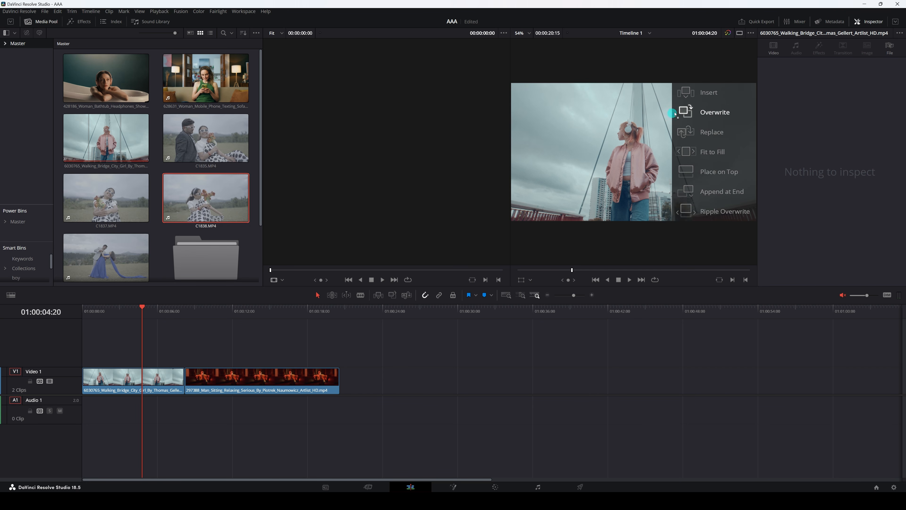
{"action": "left_click_drag", "start_coordinate": [675, 113], "coordinate": [709, 96]}
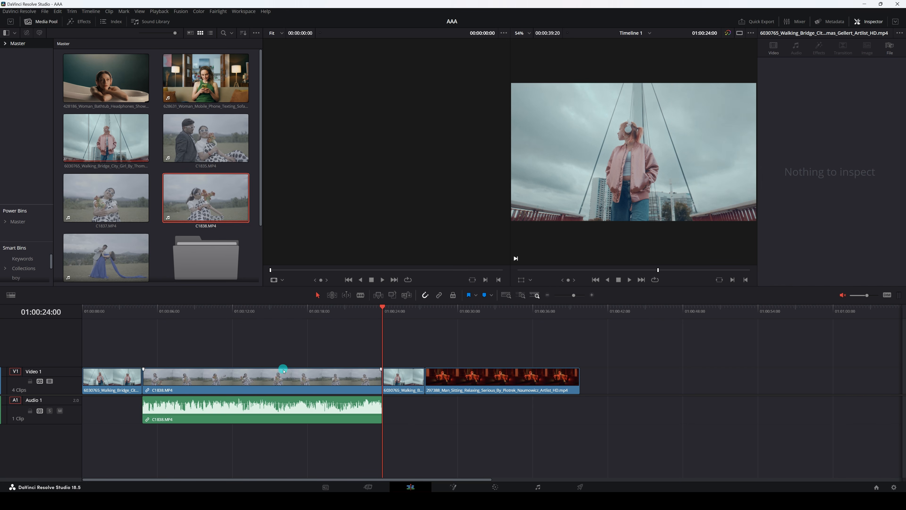
- Scrub the playhead through the inserted C1838.MP4 clip to 01:00:11:21, and undo the insertion
{"action": "left_click_drag", "start_coordinate": [383, 308], "coordinate": [221, 367]}
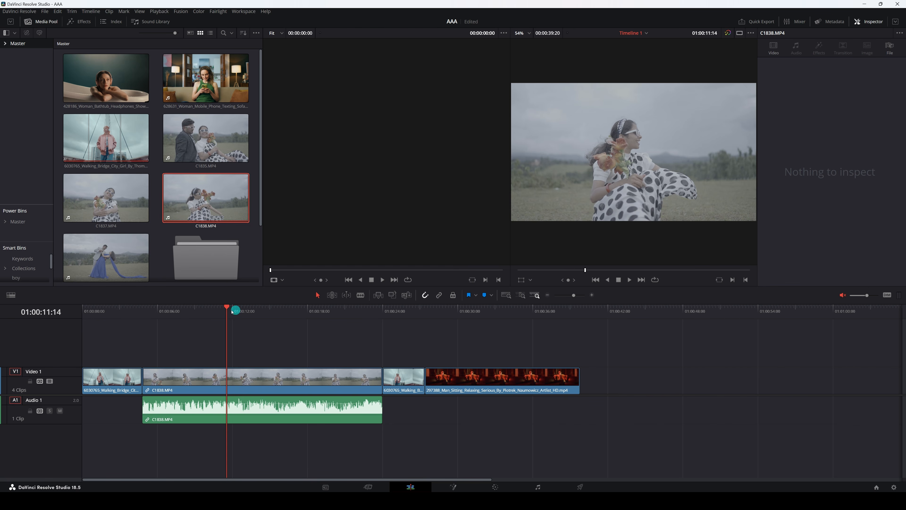
{"action": "left_click_drag", "start_coordinate": [228, 308], "coordinate": [231, 352]}
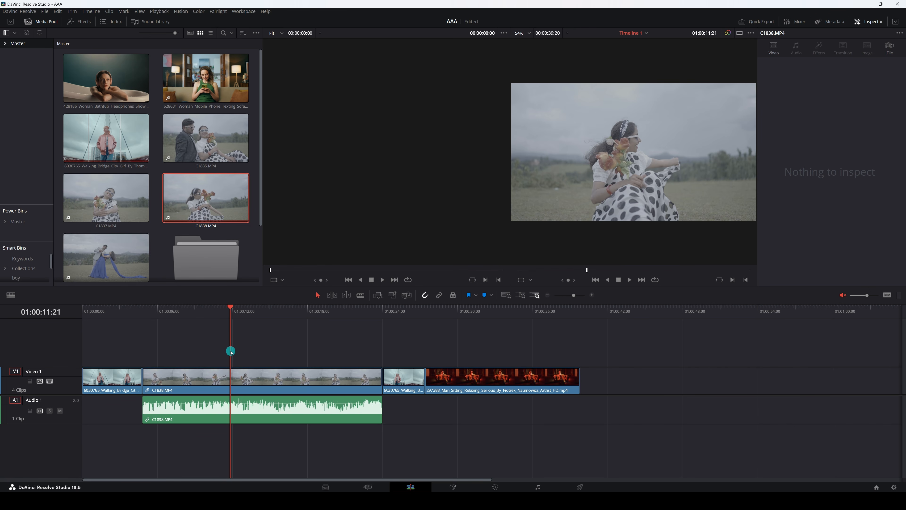
{"action": "key", "text": "ctrl+z"}
- Try the Insert edit with C1838.MP4 at the 01:00:08:05 cut between the bridge and seated man clips, and undo the insertion
{"action": "left_click_drag", "start_coordinate": [148, 306], "coordinate": [184, 390]}
{"action": "mouse_move", "coordinate": [188, 312]}
{"action": "left_mouse_down"}
{"action": "mouse_move", "coordinate": [178, 308]}
{"action": "mouse_move", "coordinate": [194, 307]}
{"action": "mouse_move", "coordinate": [184, 319]}
{"action": "left_mouse_up"}
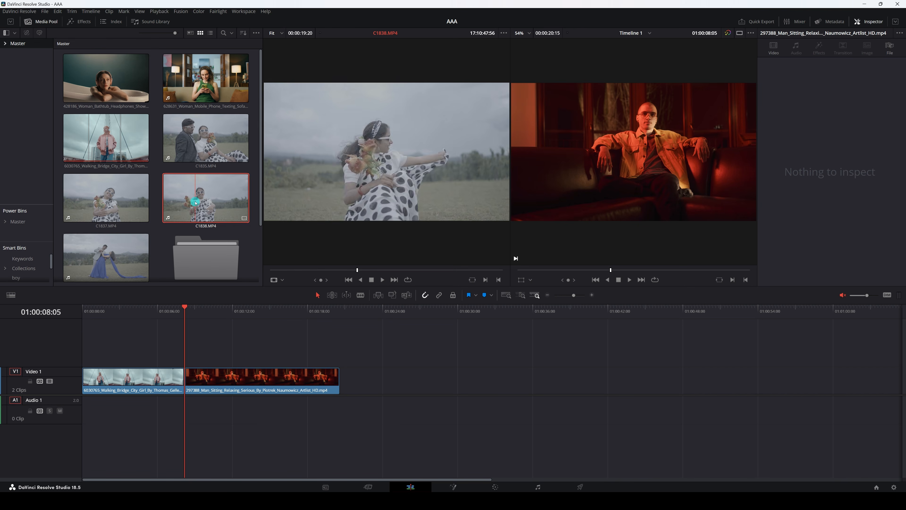
{"action": "left_click_drag", "start_coordinate": [503, 155], "coordinate": [708, 92]}
{"action": "left_click", "coordinate": [239, 359]}
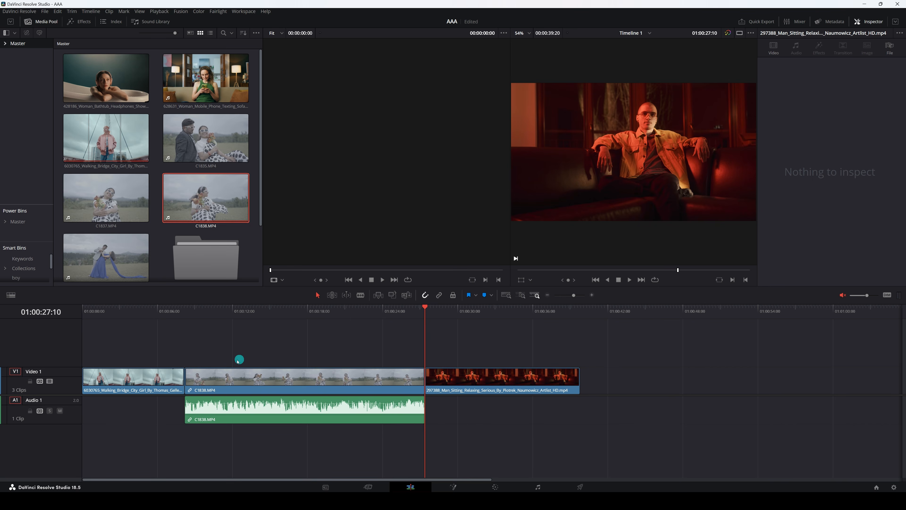
{"action": "left_click_drag", "start_coordinate": [424, 310], "coordinate": [319, 410]}
{"action": "key", "text": "ctrl+z"}
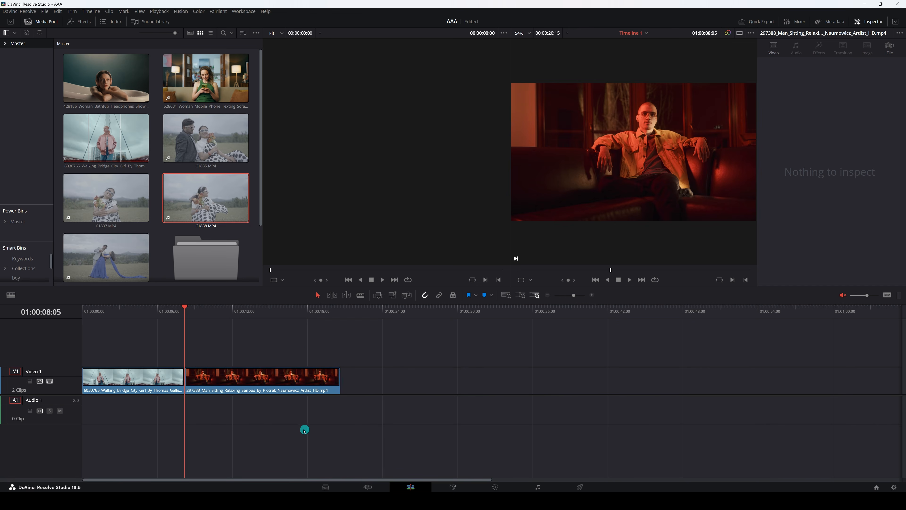
- Place C1838.MP4 above the bridge clip at 01:00:05:14 using Place on Top, and scrub the playhead to 01:00:14:14
{"action": "left_click_drag", "start_coordinate": [184, 318], "coordinate": [152, 399]}
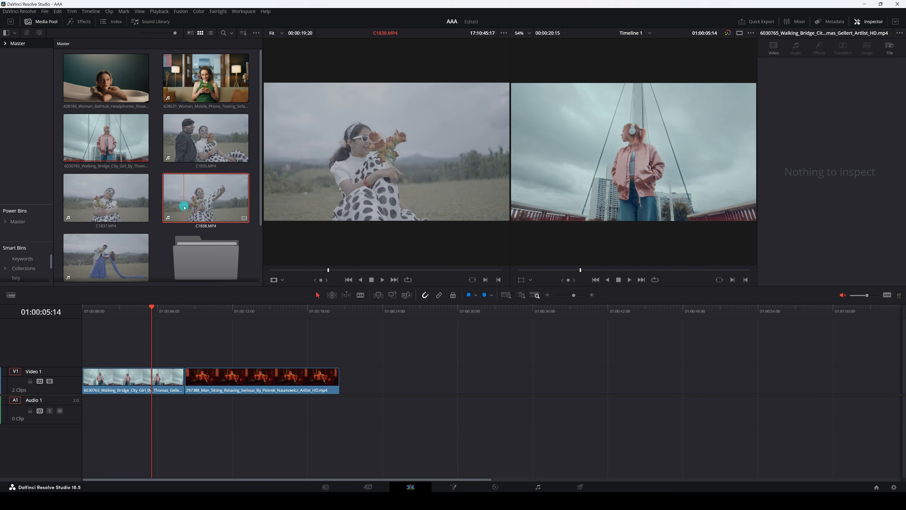
{"action": "left_click_drag", "start_coordinate": [180, 195], "coordinate": [719, 172]}
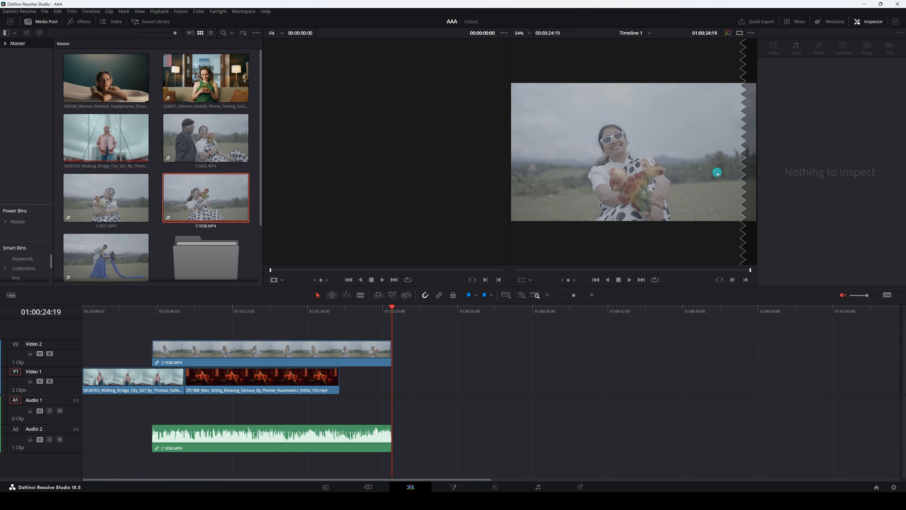
{"action": "left_click_drag", "start_coordinate": [392, 307], "coordinate": [151, 328]}
{"action": "left_click", "coordinate": [158, 356]}
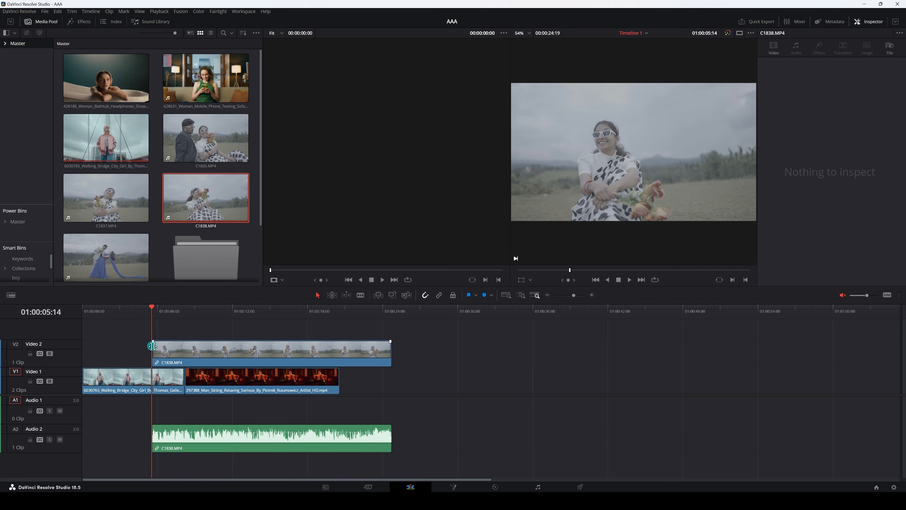
{"action": "left_click", "coordinate": [154, 312]}
{"action": "mouse_move", "coordinate": [153, 312]}
{"action": "left_mouse_down"}
{"action": "mouse_move", "coordinate": [290, 311]}
{"action": "mouse_move", "coordinate": [264, 310]}
{"action": "left_mouse_up"}
{"action": "left_click", "coordinate": [160, 385]}
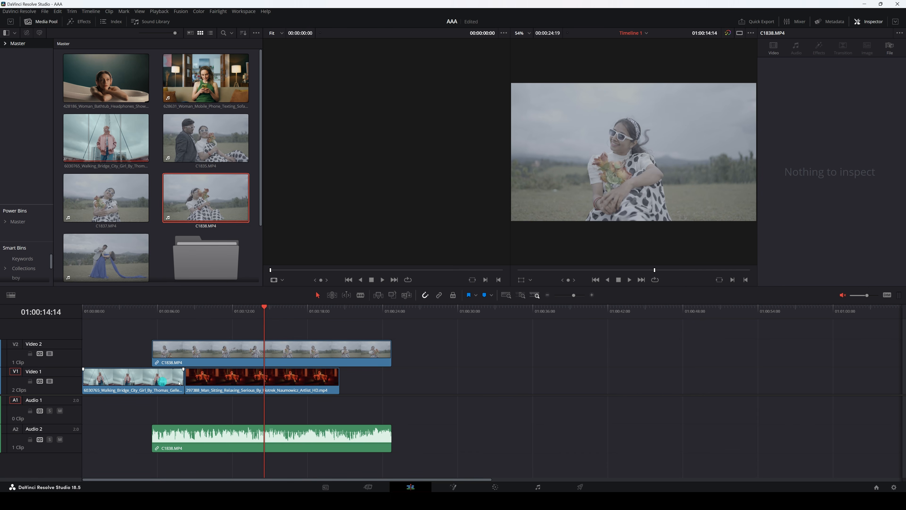
- Delete the C1838.MP4 clip from Video 2 together with its linked audio
{"action": "left_click", "coordinate": [178, 355]}
{"action": "key", "text": "Delete"}
{"action": "left_click", "coordinate": [263, 325]}
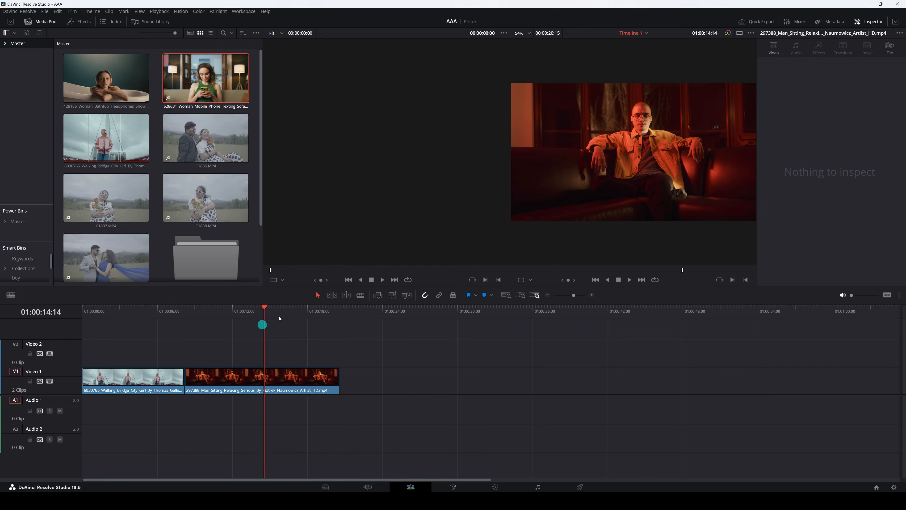
- Try the Fit to Fill edit with C1838.MP4 over the bridge clip from playhead position 01:00:04:06, and undo it
{"action": "left_click_drag", "start_coordinate": [279, 318], "coordinate": [135, 339]}
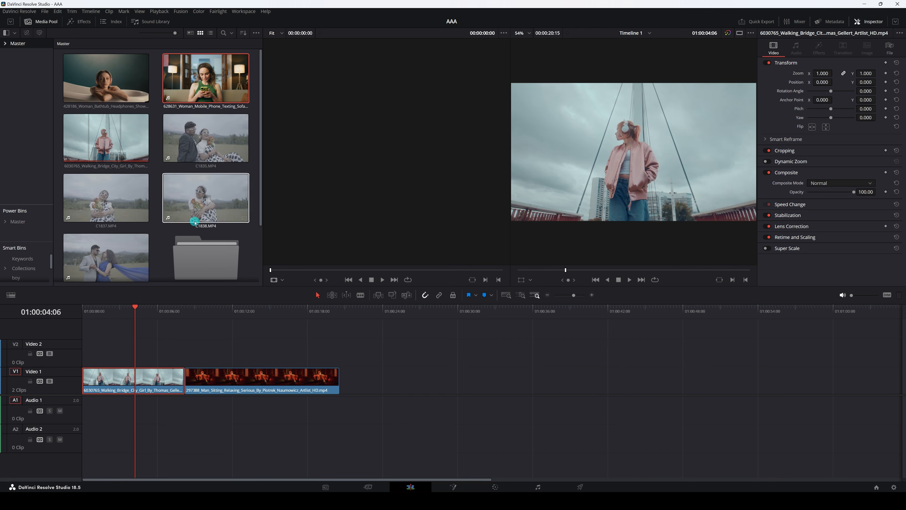
{"action": "left_click", "coordinate": [194, 222]}
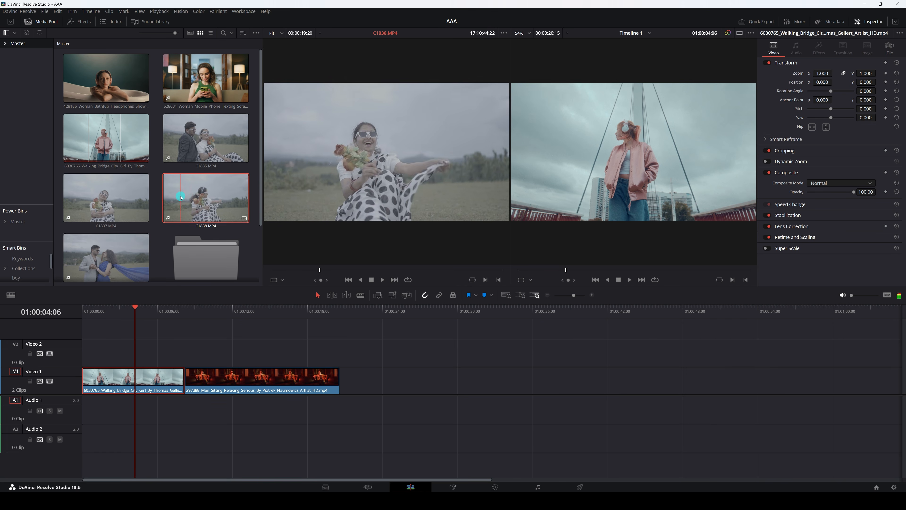
{"action": "left_click_drag", "start_coordinate": [181, 197], "coordinate": [706, 156]}
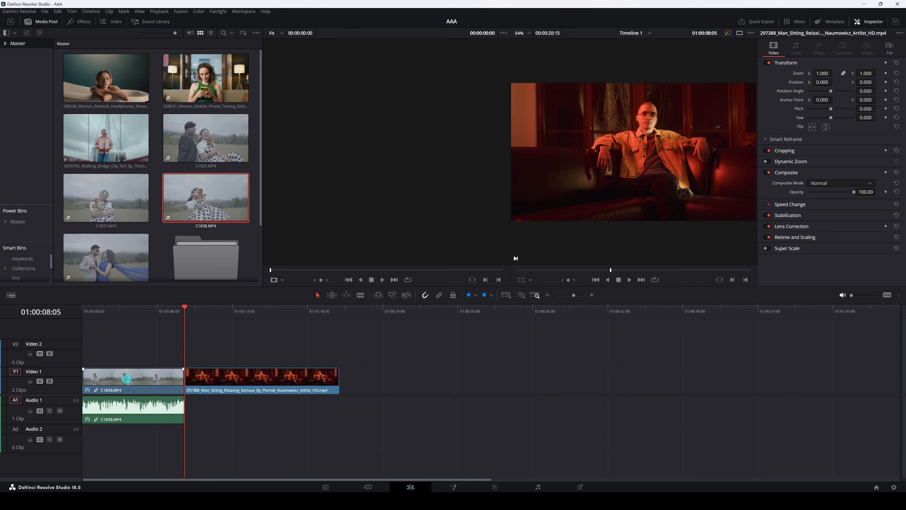
{"action": "key", "text": "ctrl+z"}
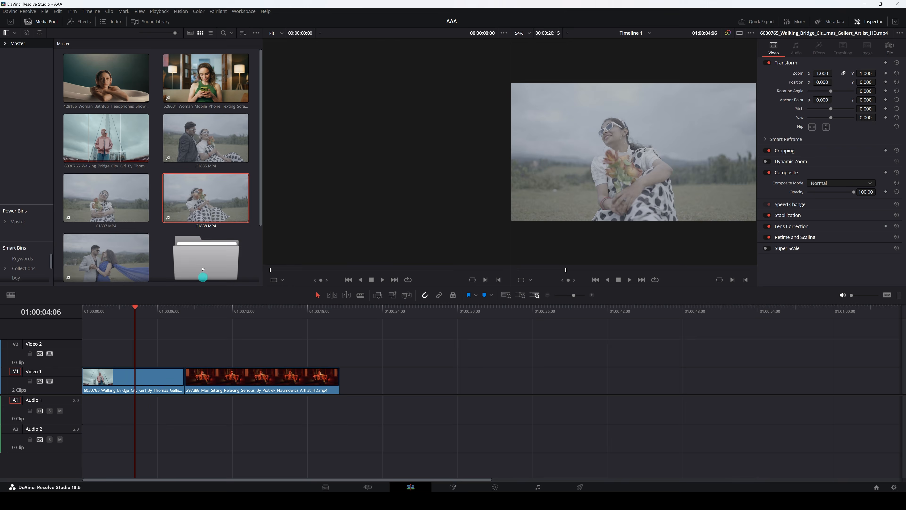
- Try replacing the bridge clip's picture from 01:00:04:06 onward with C1838.MP4 using the Replace edit
{"action": "left_click_drag", "start_coordinate": [184, 196], "coordinate": [702, 139]}
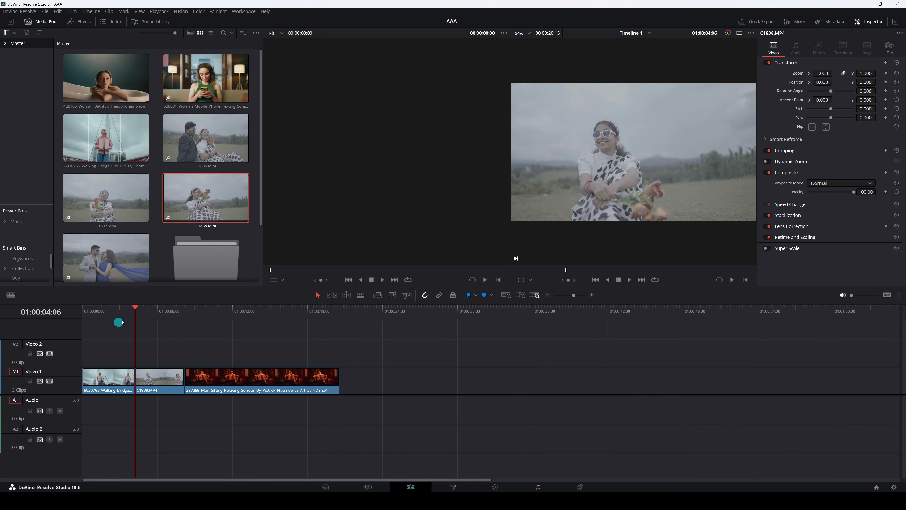
{"action": "left_click_drag", "start_coordinate": [133, 307], "coordinate": [135, 307]}
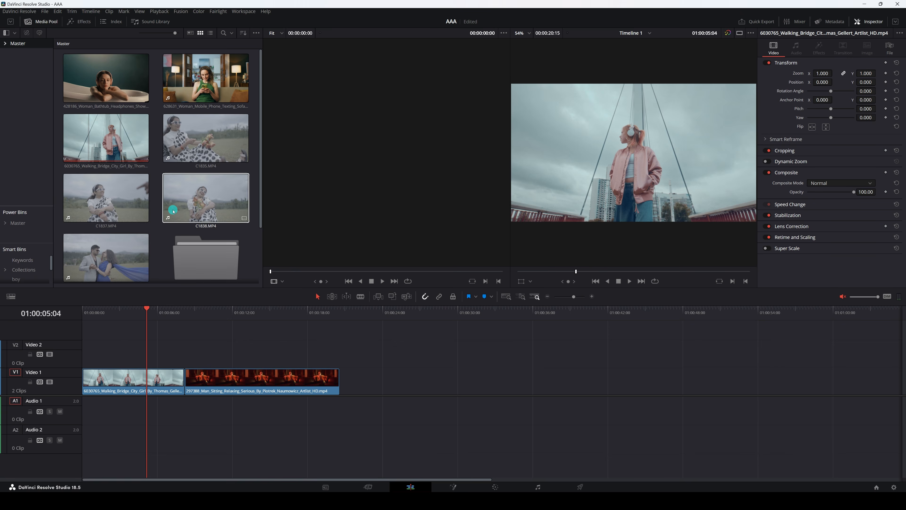
- Swap the bridge clip for the full-length C1838.MP4 using the Ripple Overwrite edit, pushing the seated man clip along
{"action": "left_click_drag", "start_coordinate": [191, 202], "coordinate": [717, 211]}
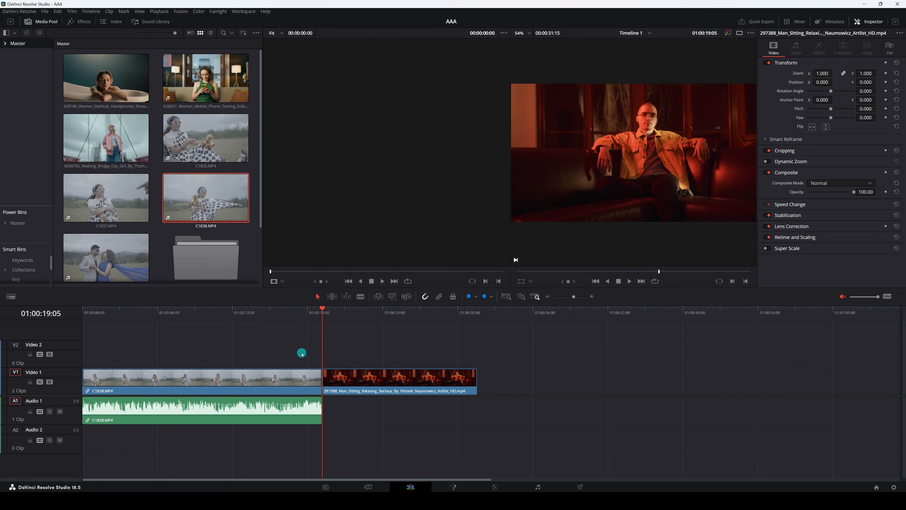
{"action": "key", "text": "ctrl+z"}
{"action": "left_click_drag", "start_coordinate": [206, 202], "coordinate": [713, 217]}
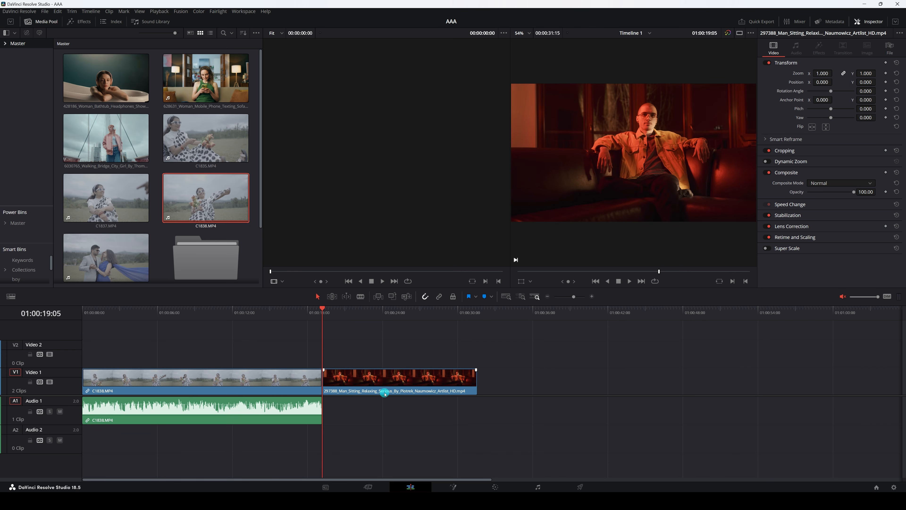
{"action": "left_click", "coordinate": [223, 375]}
- Try Insert Clip with C1838.MP4 at 01:00:19:05 before the seated man clip, and undo the insertion
{"action": "mouse_move", "coordinate": [228, 204]}
{"action": "left_mouse_down"}
{"action": "mouse_move", "coordinate": [623, 157]}
{"action": "mouse_move", "coordinate": [708, 92]}
{"action": "mouse_move", "coordinate": [713, 210]}
{"action": "mouse_move", "coordinate": [470, 216]}
{"action": "mouse_move", "coordinate": [218, 208]}
{"action": "left_mouse_up"}
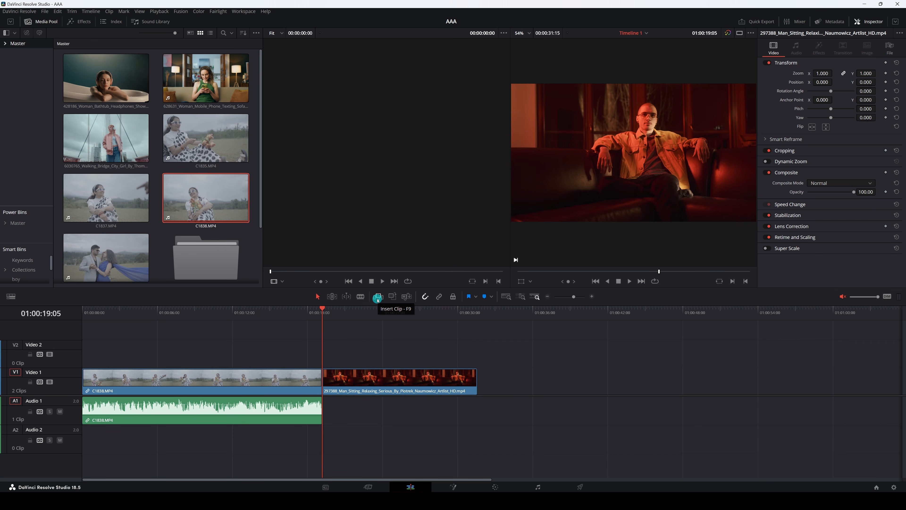
{"action": "left_click", "coordinate": [378, 300]}
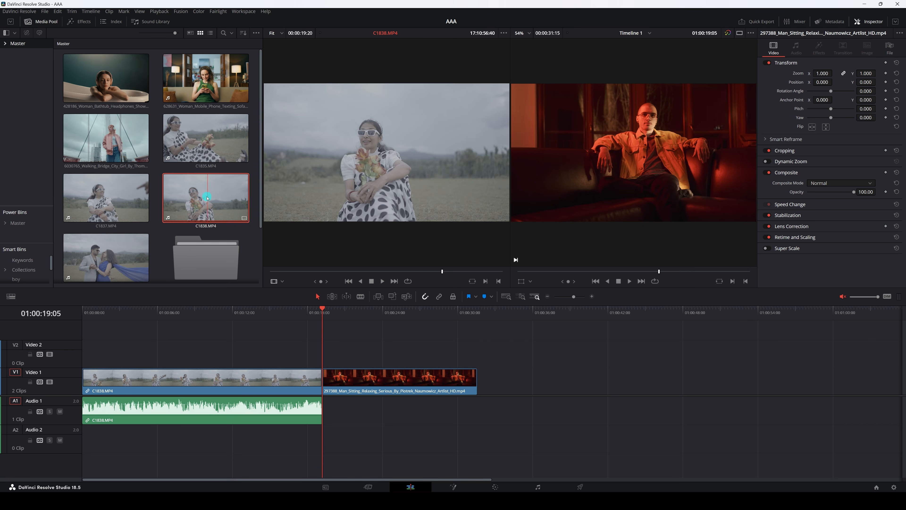
{"action": "left_click", "coordinate": [378, 298]}
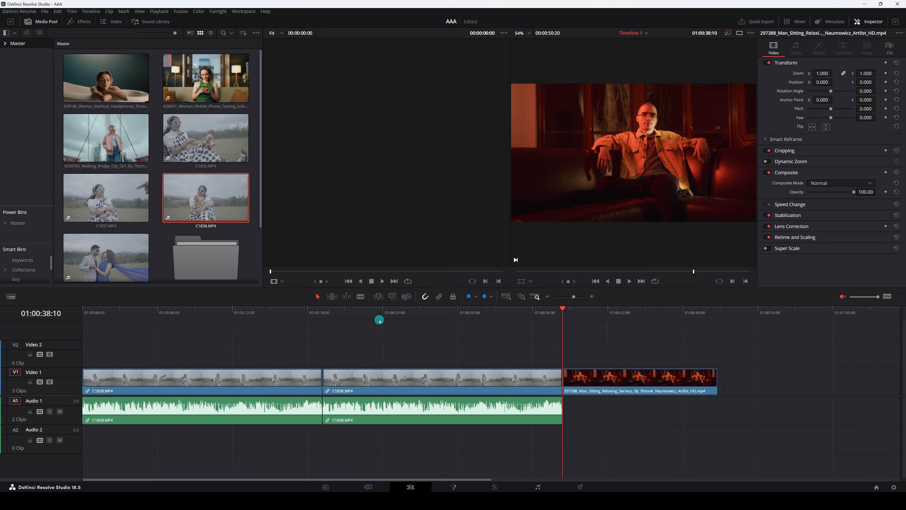
{"action": "key", "text": "ctrl+z"}
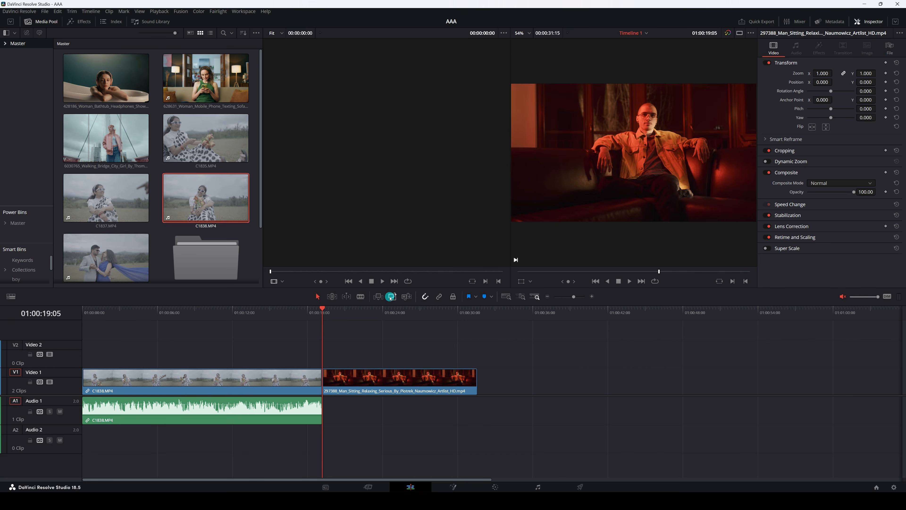
- Try overwriting the seated man clip with C1838.MP4 from 01:00:19:05, and undo the overwrite
{"action": "left_click", "coordinate": [391, 297]}
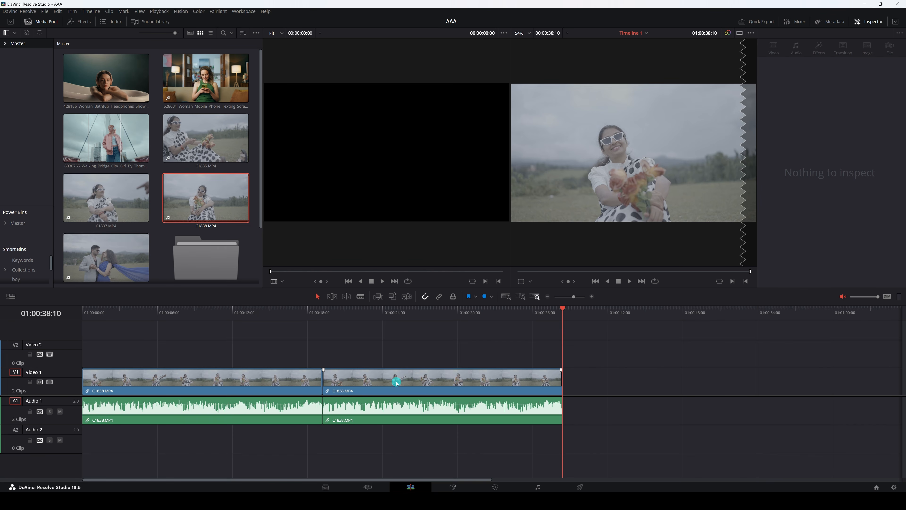
{"action": "key", "text": "ctrl+z"}
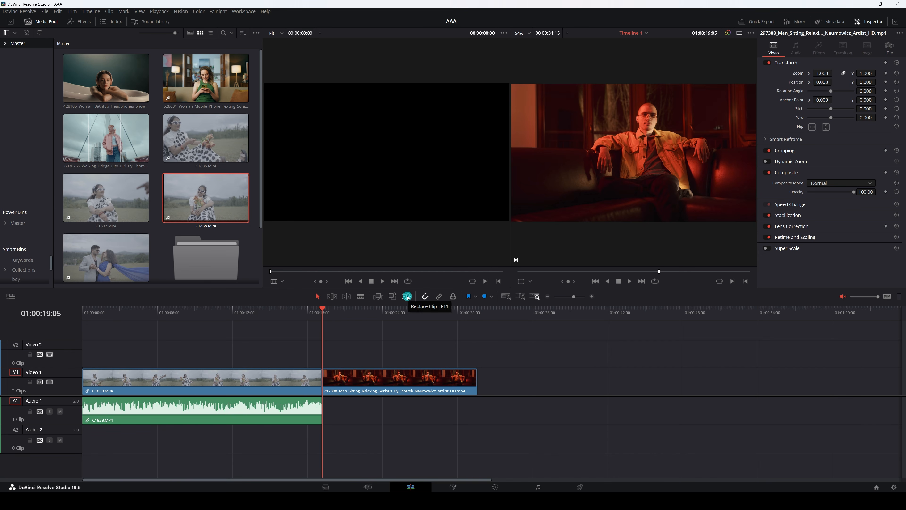
- Replace the seated man clip with C1838.MP4 at 01:00:19:05 using Replace Clip
{"action": "left_click", "coordinate": [407, 296]}
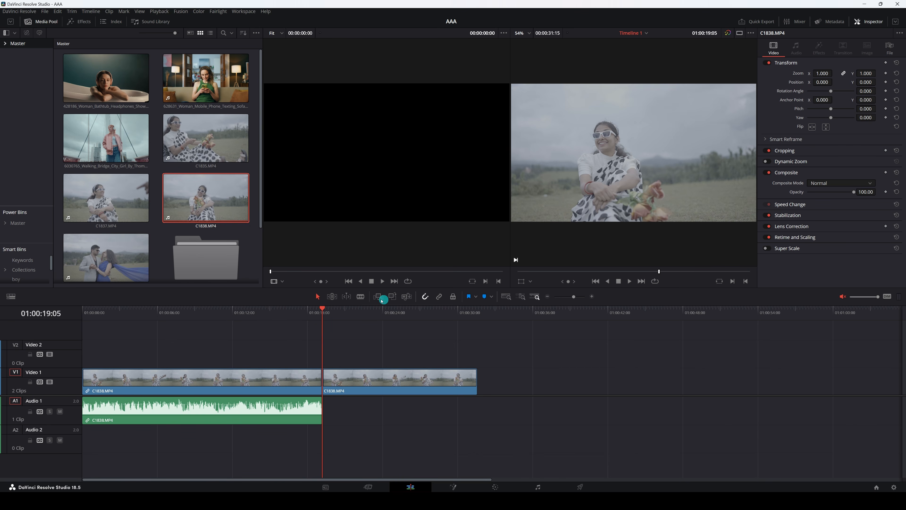
{"action": "left_click", "coordinate": [430, 170]}
{"action": "left_click_drag", "start_coordinate": [452, 171], "coordinate": [283, 169]}
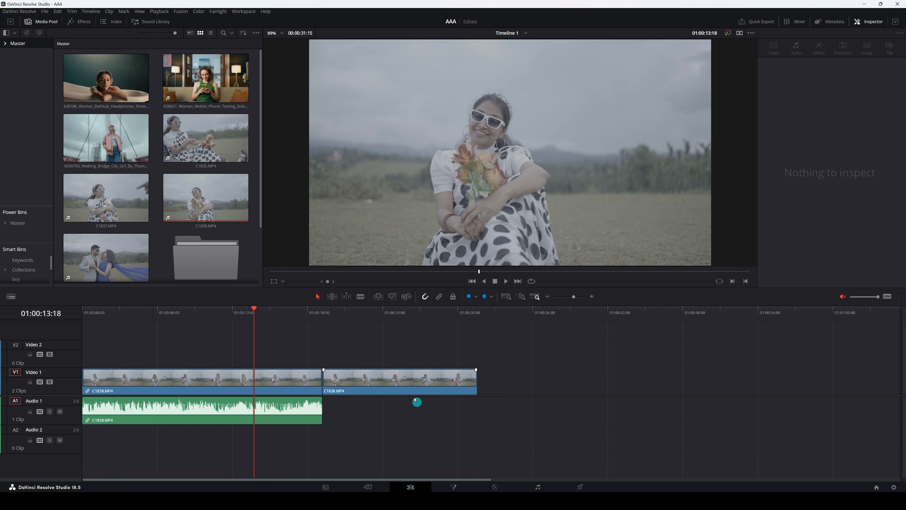
- Delete all clips from the timeline
{"action": "left_click_drag", "start_coordinate": [535, 354], "coordinate": [149, 435]}
{"action": "key", "text": "Delete"}
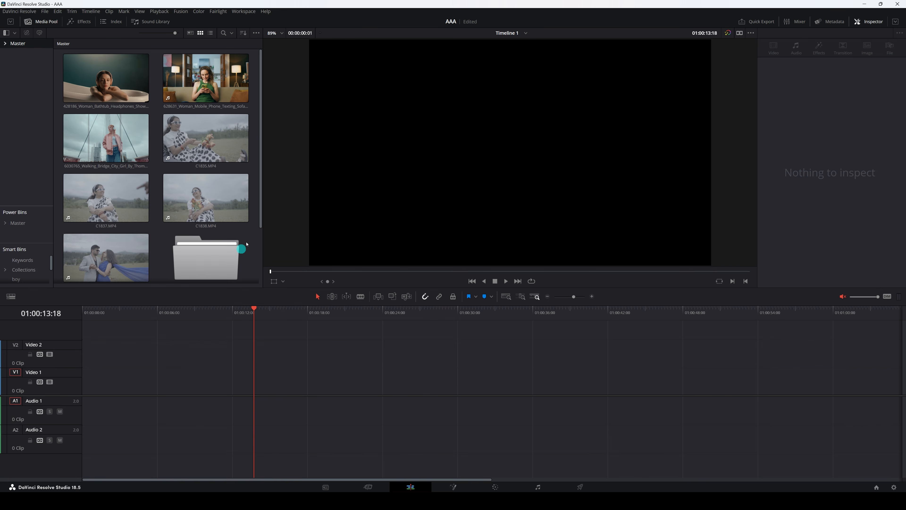
- Add the sofa texting, walking bridge, C1835.MP4 and C1837.MP4 clips together to the start of Video 1
{"action": "left_click", "coordinate": [136, 135]}
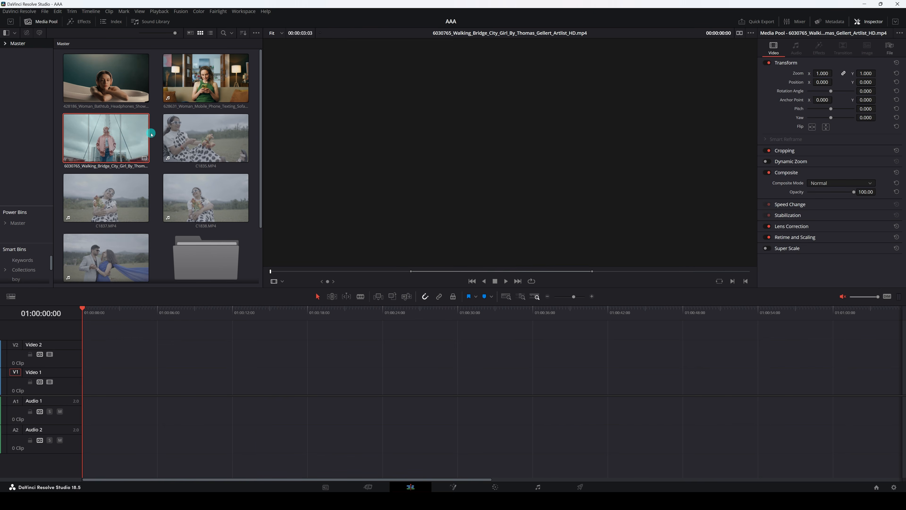
{"action": "left_click", "coordinate": [188, 83], "text": "ctrl"}
{"action": "left_click", "coordinate": [206, 139], "text": "ctrl"}
{"action": "left_click", "coordinate": [106, 198], "text": "ctrl"}
{"action": "left_click_drag", "start_coordinate": [106, 197], "coordinate": [88, 393]}
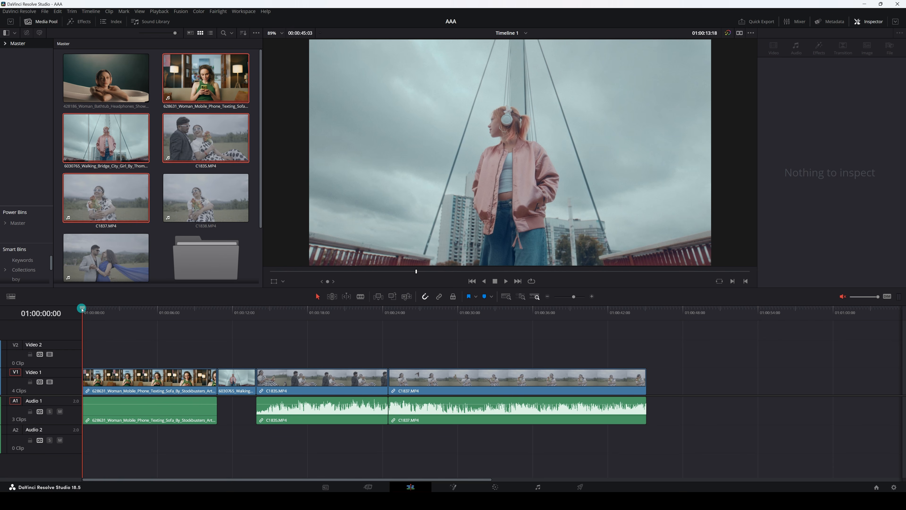
- Scrub the playhead across the clips, ending at 01:00:19:00, and check the Selection Follows Playhead option
{"action": "left_click_drag", "start_coordinate": [81, 309], "coordinate": [453, 337]}
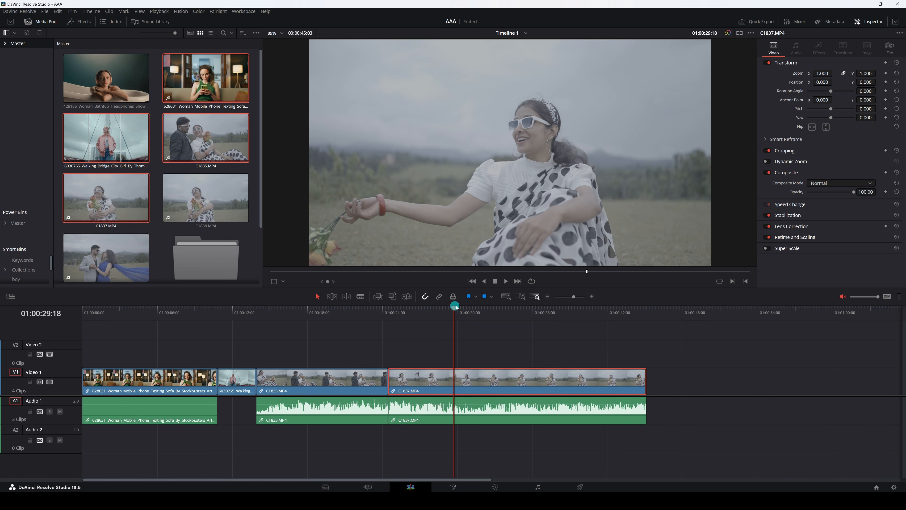
{"action": "left_click_drag", "start_coordinate": [456, 307], "coordinate": [306, 357]}
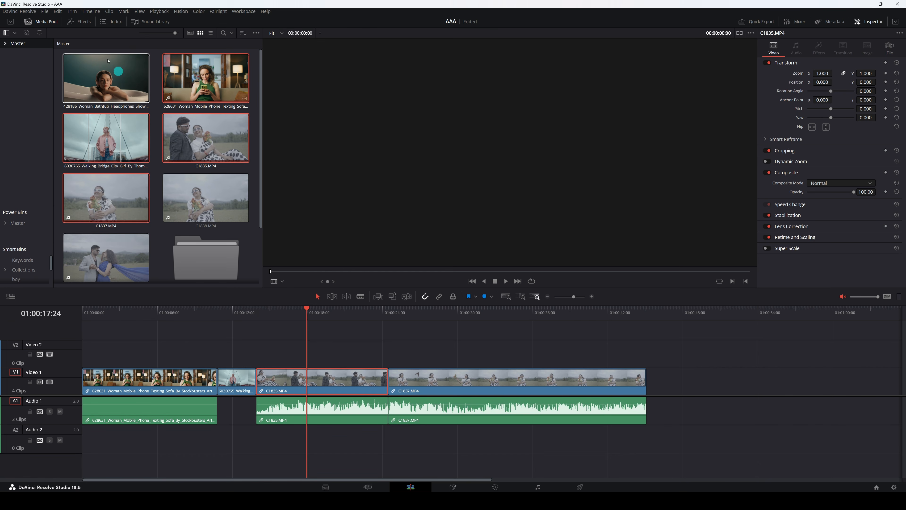
{"action": "left_click", "coordinate": [92, 11]}
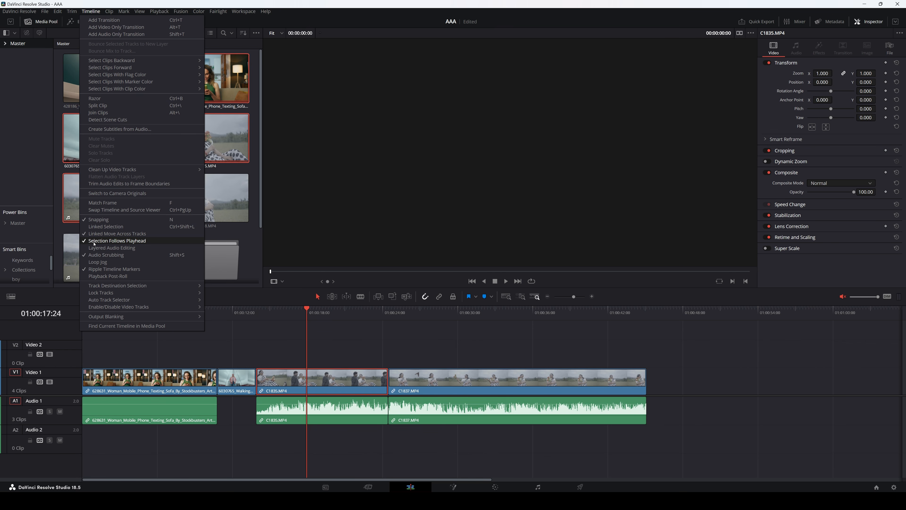
{"action": "left_click", "coordinate": [261, 341]}
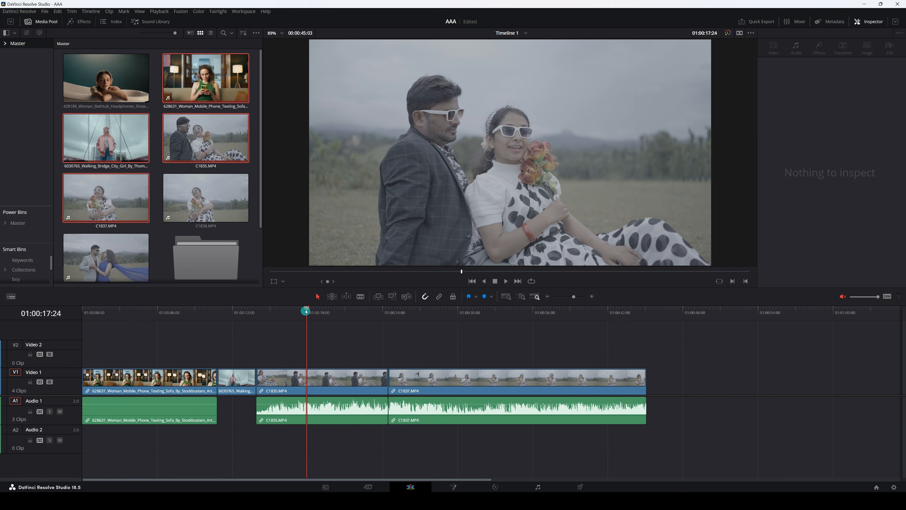
{"action": "left_click_drag", "start_coordinate": [306, 311], "coordinate": [320, 338]}
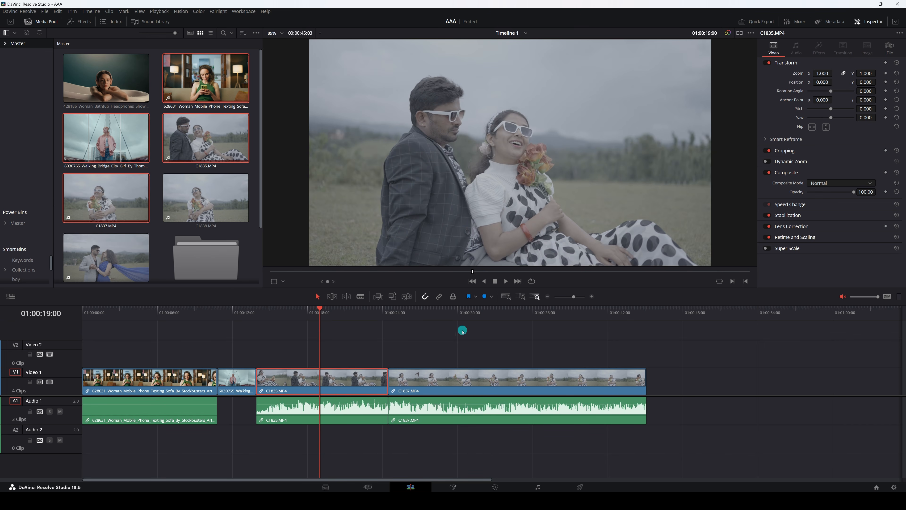
- Zoom in around the cut between C1835.MP4 and C1837.MP4, and move the playhead to 01:00:24:24
{"action": "left_click_drag", "start_coordinate": [574, 299], "coordinate": [580, 299]}
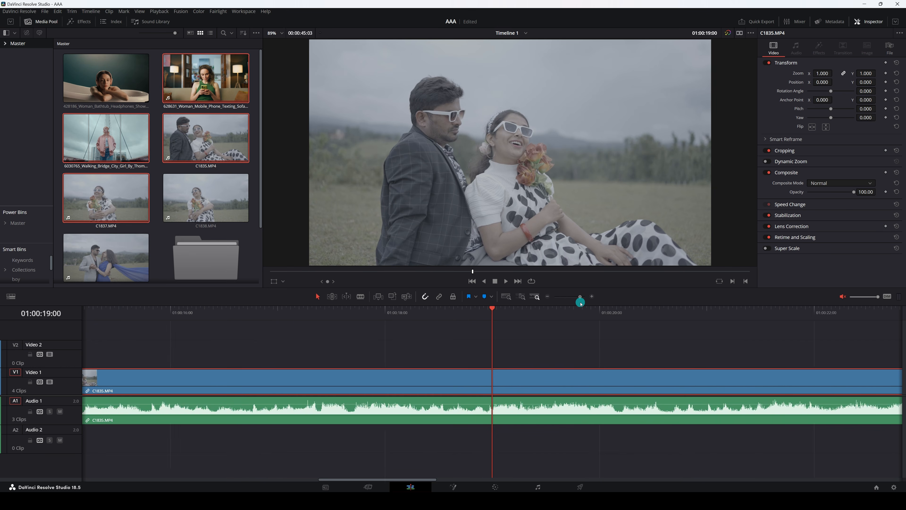
{"action": "left_click_drag", "start_coordinate": [406, 481], "coordinate": [522, 479]}
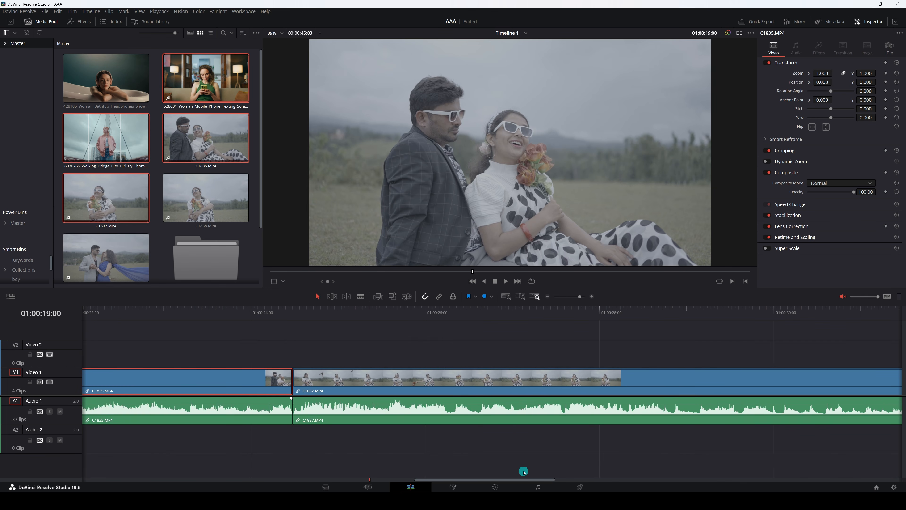
{"action": "left_click", "coordinate": [433, 311]}
{"action": "left_click_drag", "start_coordinate": [433, 310], "coordinate": [333, 311]}
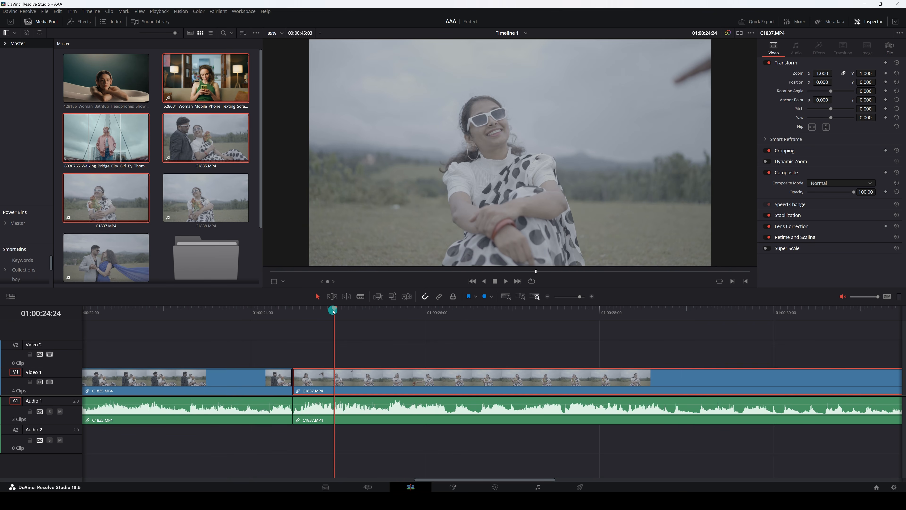
- Zoom the timeline out to fit all clips, move the playhead to 01:00:33:24, and select the C1837.MP4 clip
{"action": "left_click_drag", "start_coordinate": [333, 314], "coordinate": [93, 334]}
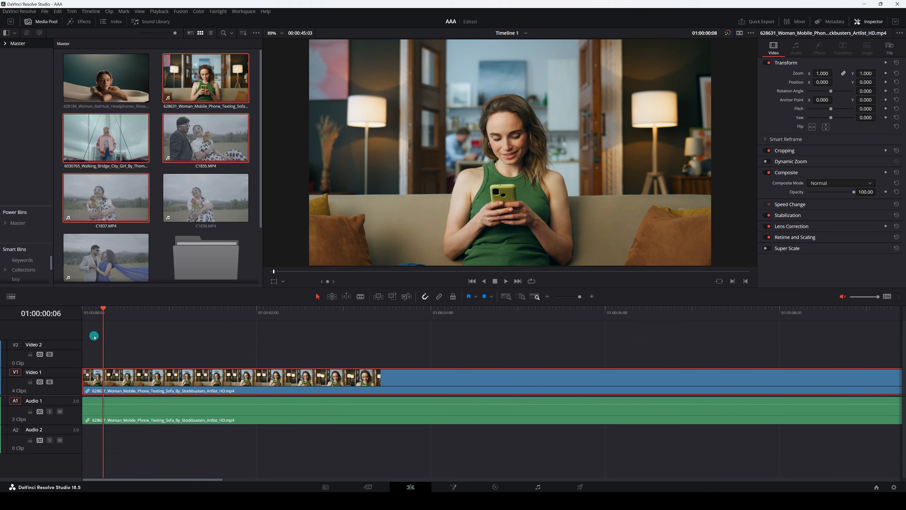
{"action": "left_click", "coordinate": [571, 296]}
{"action": "left_click", "coordinate": [295, 318]}
{"action": "left_click", "coordinate": [303, 378]}
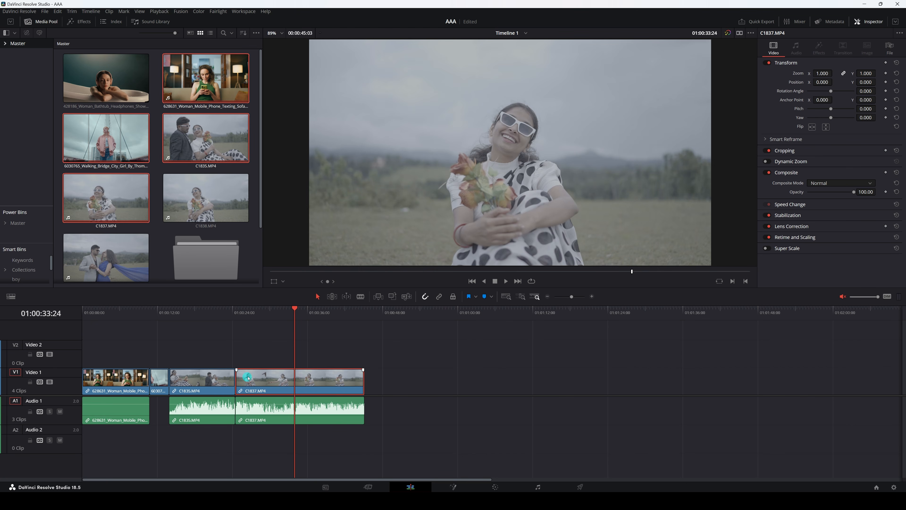
- Turn off Selection Follows Playhead and test it by scrubbing between 01:00:05:05 and 01:00:33:03 and selecting clips manually
{"action": "left_click", "coordinate": [90, 12]}
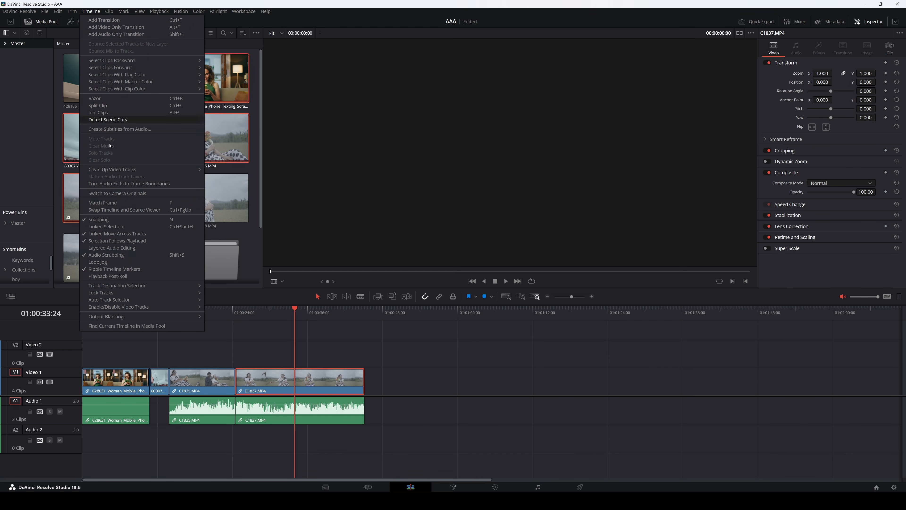
{"action": "left_click", "coordinate": [96, 240]}
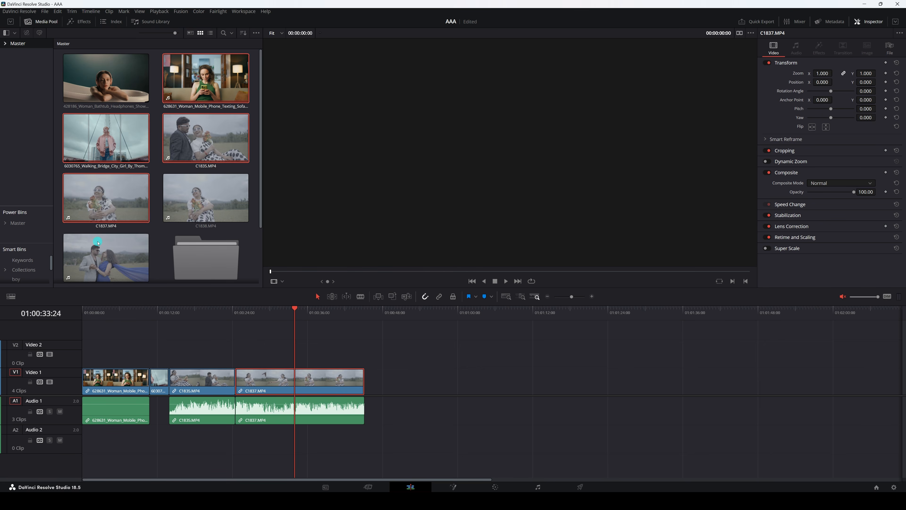
{"action": "left_click_drag", "start_coordinate": [296, 313], "coordinate": [114, 340]}
{"action": "left_click", "coordinate": [127, 381]}
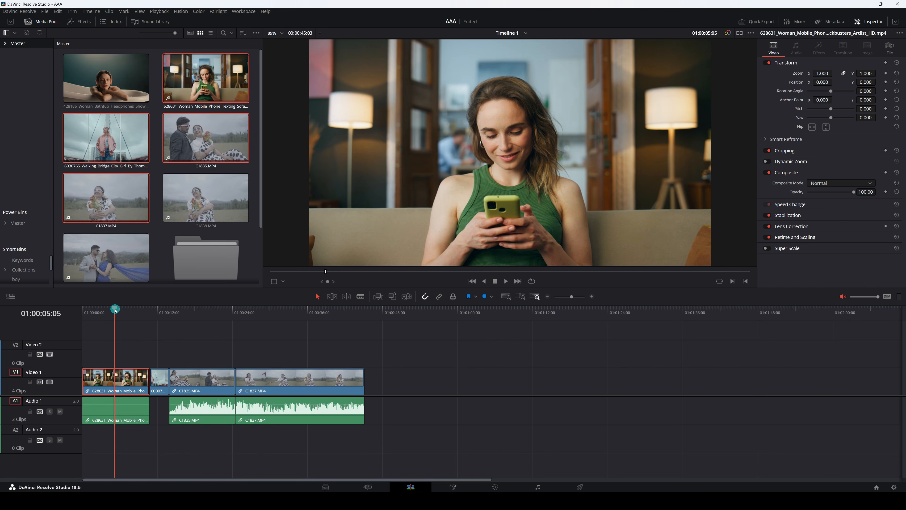
{"action": "left_click_drag", "start_coordinate": [115, 309], "coordinate": [290, 309]}
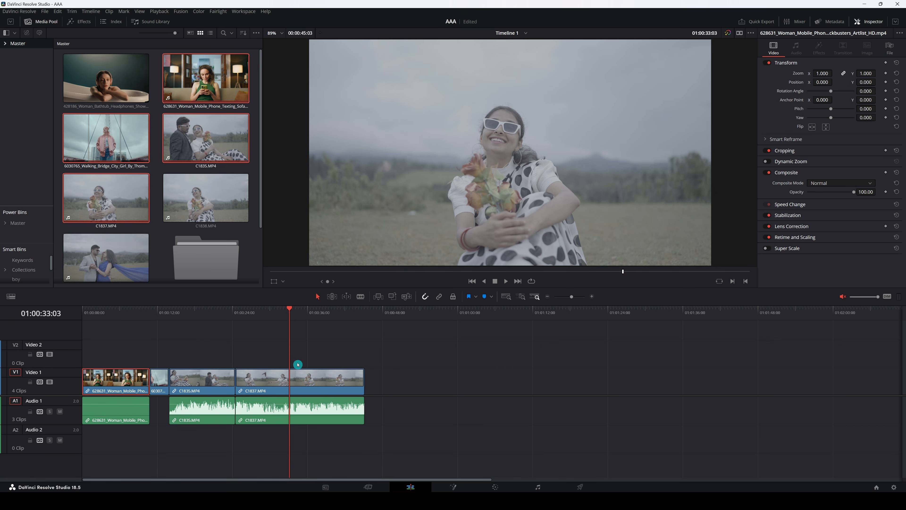
{"action": "left_click", "coordinate": [210, 379]}
{"action": "left_click", "coordinate": [116, 393]}
- Turn Selection Follows Playhead back on, scrub to 01:00:18:11, and select the four Video 1 clips one after another
{"action": "left_click", "coordinate": [91, 11]}
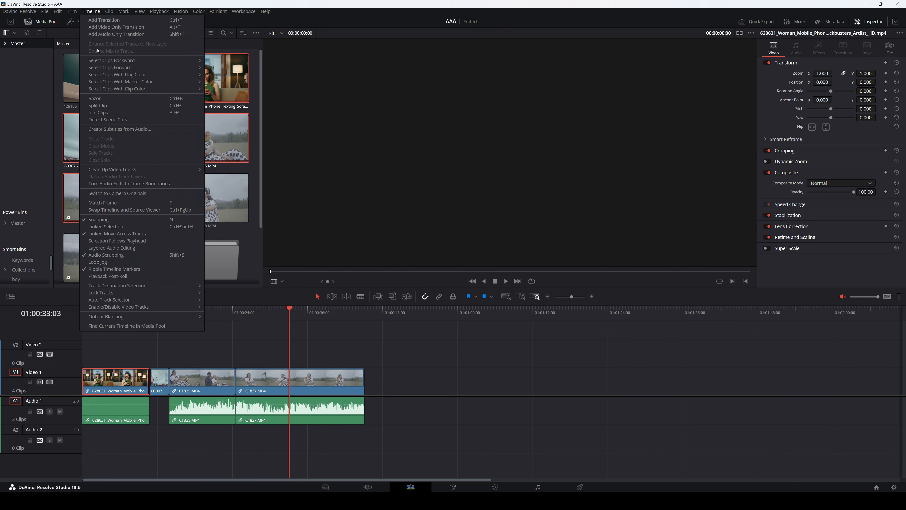
{"action": "left_click", "coordinate": [99, 244]}
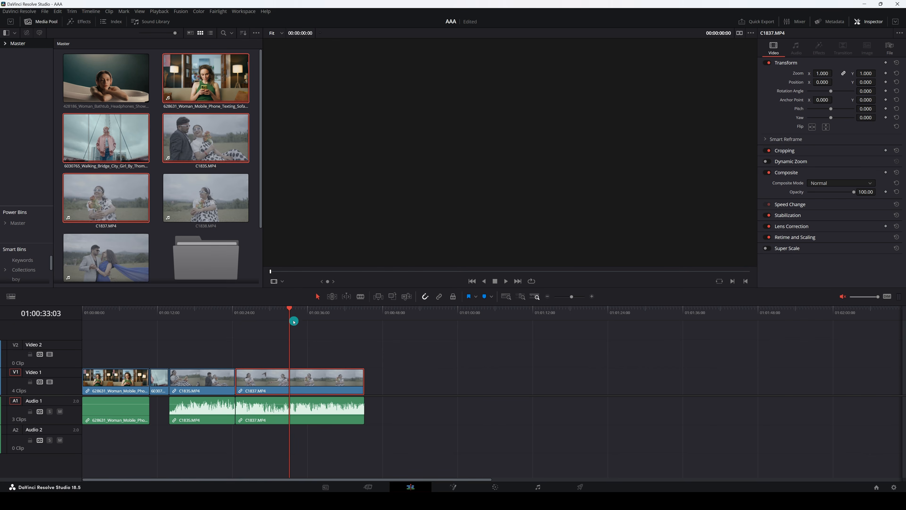
{"action": "left_click_drag", "start_coordinate": [287, 306], "coordinate": [197, 344]}
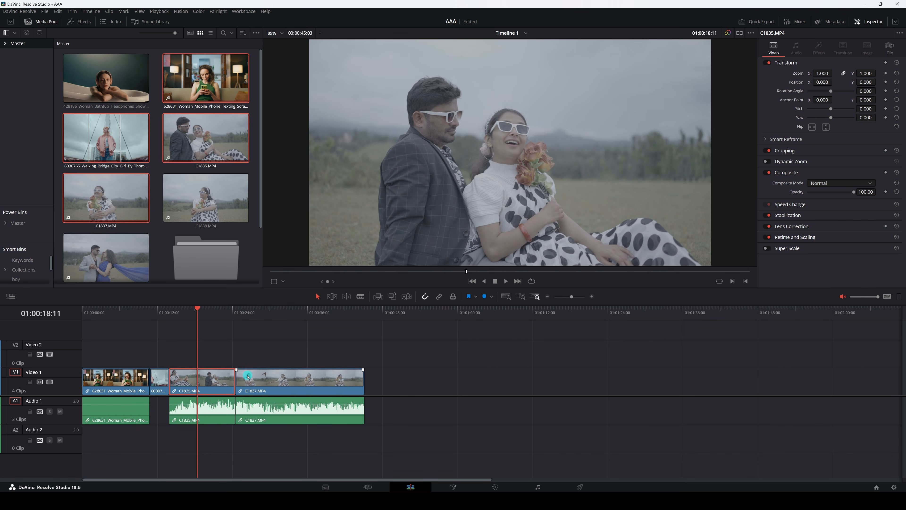
{"action": "left_click", "coordinate": [128, 384]}
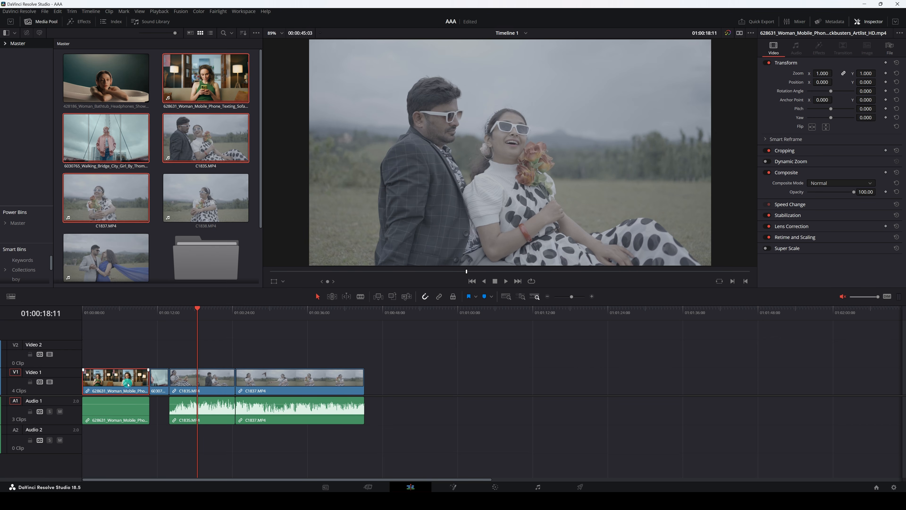
{"action": "left_click", "coordinate": [162, 380]}
{"action": "left_click", "coordinate": [199, 378]}
{"action": "left_click", "coordinate": [265, 383]}
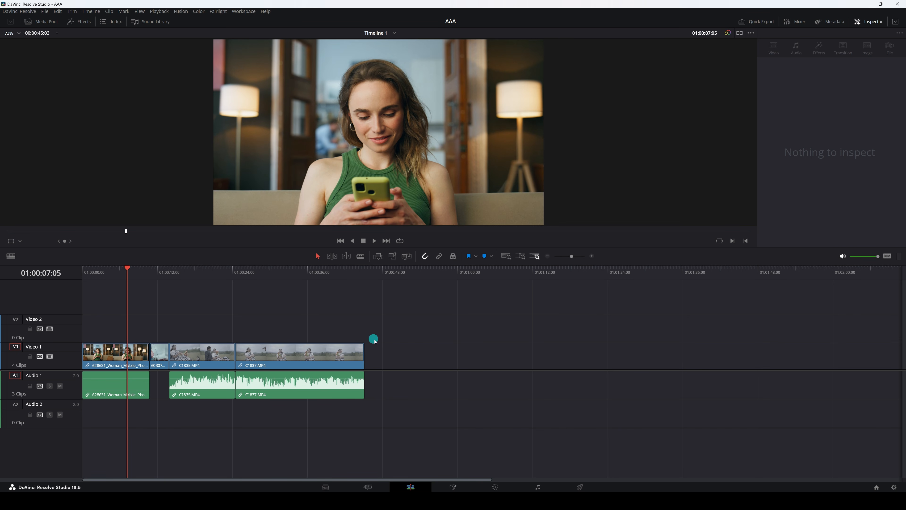
- Mute the timeline audio and split the C1837.MP4 video clip at 01:00:32:11 with the Blade tool
{"action": "mouse_move", "coordinate": [407, 371]}
{"action": "left_mouse_down"}
{"action": "mouse_move", "coordinate": [402, 348]}
{"action": "mouse_move", "coordinate": [392, 374]}
{"action": "left_mouse_up"}
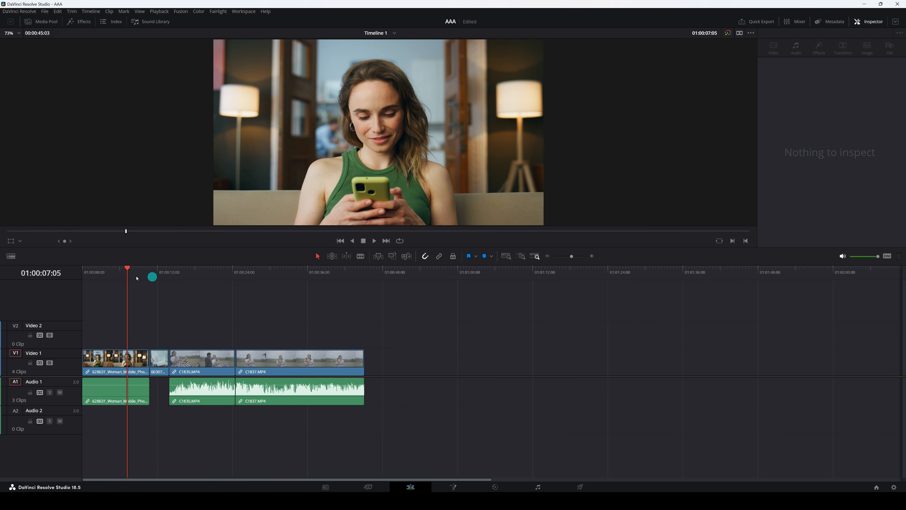
{"action": "left_click_drag", "start_coordinate": [127, 270], "coordinate": [285, 297]}
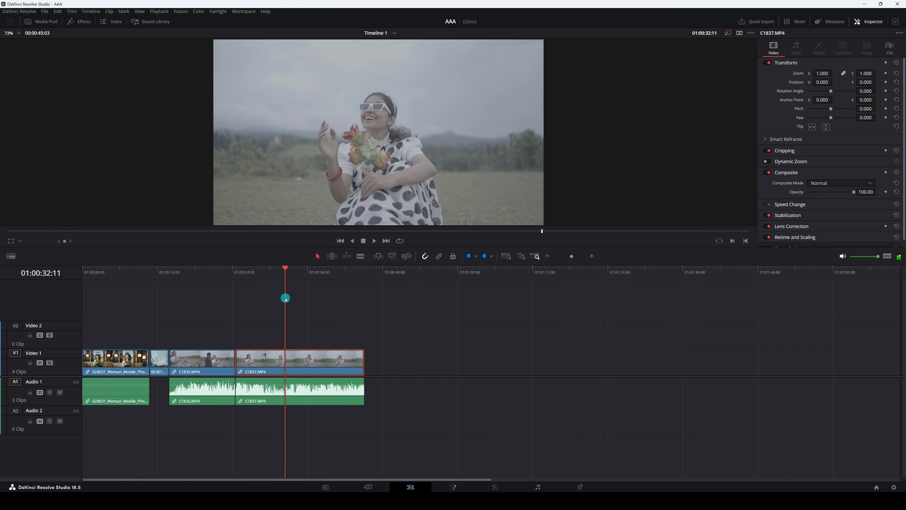
{"action": "left_click", "coordinate": [844, 256]}
{"action": "left_click", "coordinate": [361, 257]}
{"action": "left_click", "coordinate": [285, 358]}
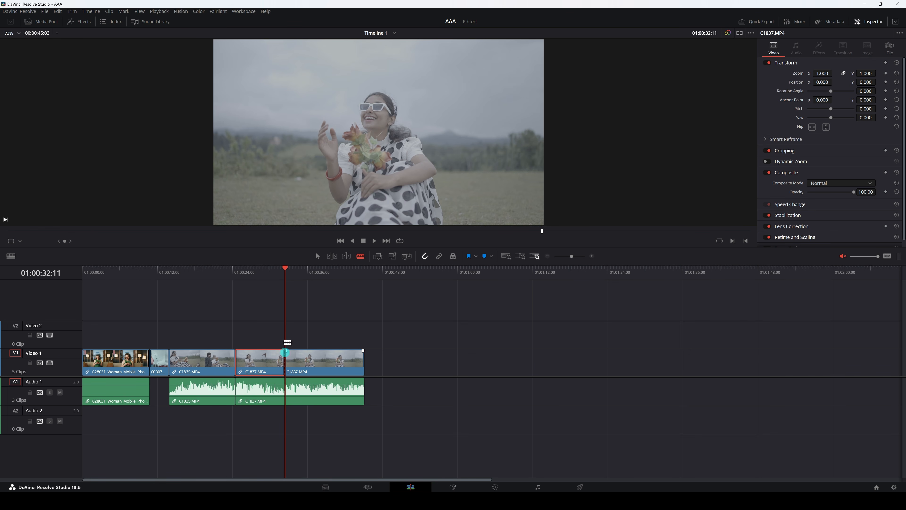
- Split the C1837.MP4 video at 01:00:35:14 and once more further along, and return to Selection mode
{"action": "left_click_drag", "start_coordinate": [285, 272], "coordinate": [305, 294]}
{"action": "key", "text": "ctrl+b"}
{"action": "key", "text": "ctrl+b"}
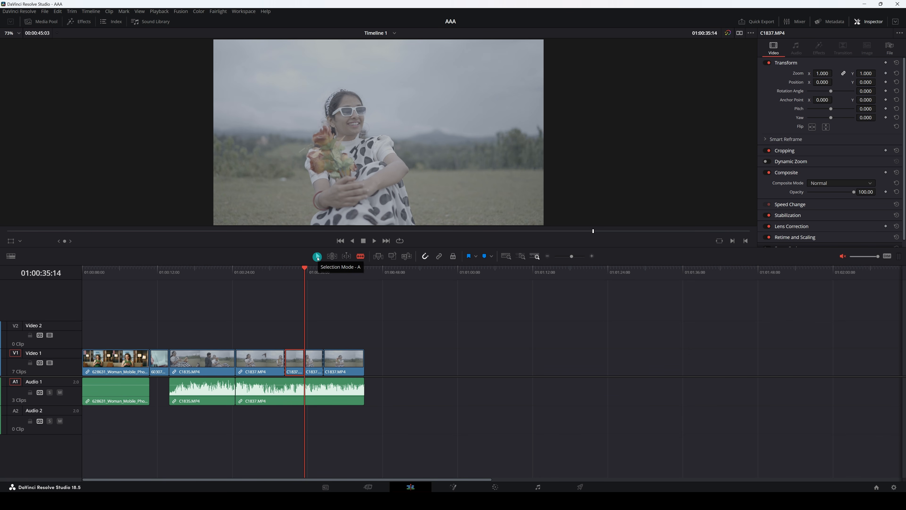
{"action": "left_click", "coordinate": [318, 257]}
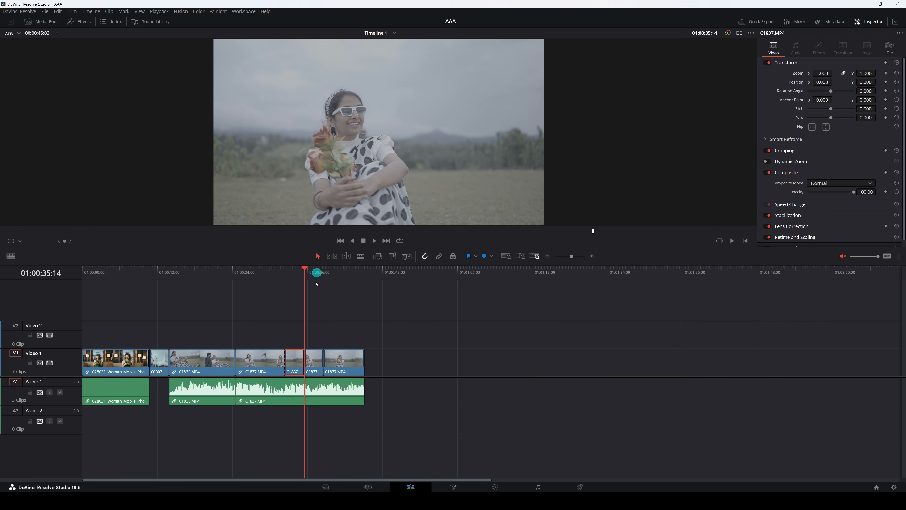
- Try moving the short C1837.MP4 piece after the 01:00:32:11 cut, leave it in its place, and clear the selection
{"action": "mouse_move", "coordinate": [299, 355]}
{"action": "left_mouse_down"}
{"action": "mouse_move", "coordinate": [299, 340]}
{"action": "mouse_move", "coordinate": [205, 308]}
{"action": "mouse_move", "coordinate": [301, 335]}
{"action": "mouse_move", "coordinate": [296, 325]}
{"action": "mouse_move", "coordinate": [299, 357]}
{"action": "mouse_move", "coordinate": [299, 323]}
{"action": "mouse_move", "coordinate": [236, 325]}
{"action": "mouse_move", "coordinate": [326, 291]}
{"action": "mouse_move", "coordinate": [282, 323]}
{"action": "mouse_move", "coordinate": [299, 357]}
{"action": "left_mouse_up"}
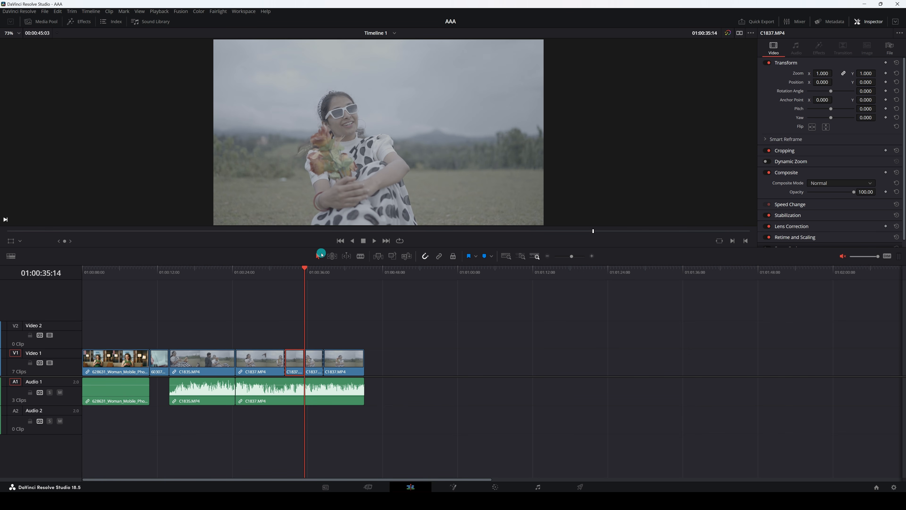
{"action": "left_click", "coordinate": [320, 256]}
{"action": "mouse_move", "coordinate": [297, 363]}
{"action": "left_mouse_down"}
{"action": "mouse_move", "coordinate": [295, 308]}
{"action": "mouse_move", "coordinate": [296, 354]}
{"action": "left_mouse_up"}
{"action": "left_click", "coordinate": [321, 302]}
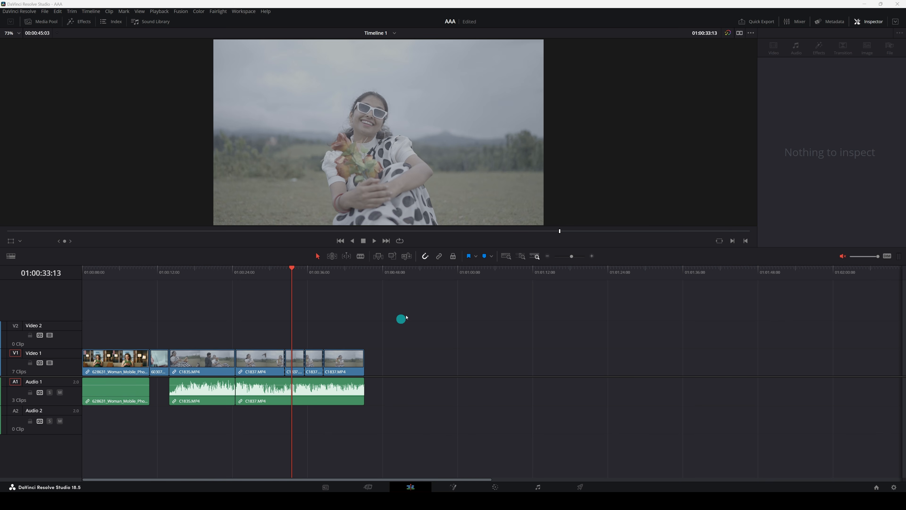
- Ripple-delete the short C1837.MP4 piece after the 01:00:32:11 cut twice, undoing the deletion each time
{"action": "left_click", "coordinate": [296, 365]}
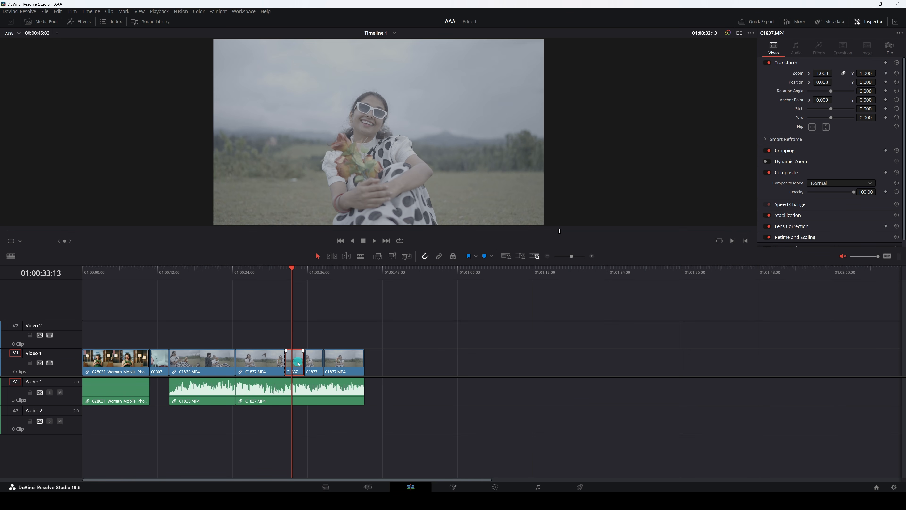
{"action": "key", "text": "Delete"}
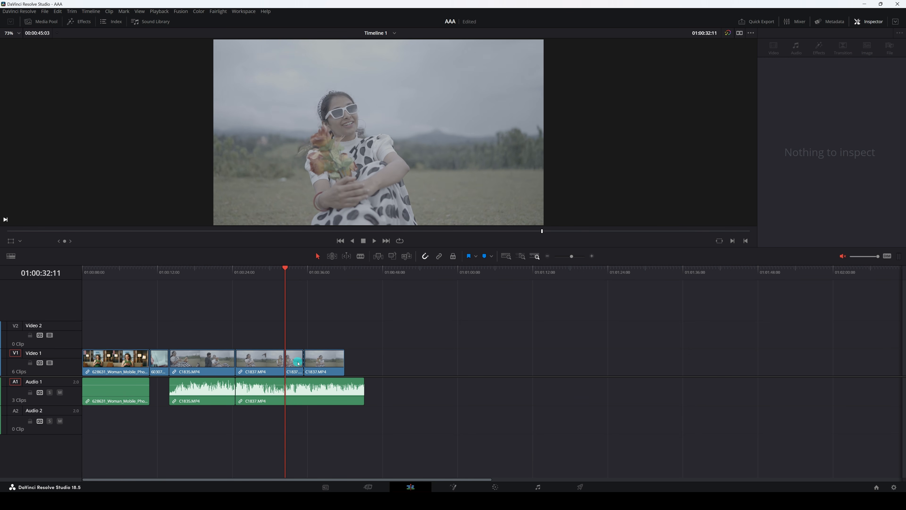
{"action": "key", "text": "ctrl+s"}
{"action": "key", "text": "ctrl+z"}
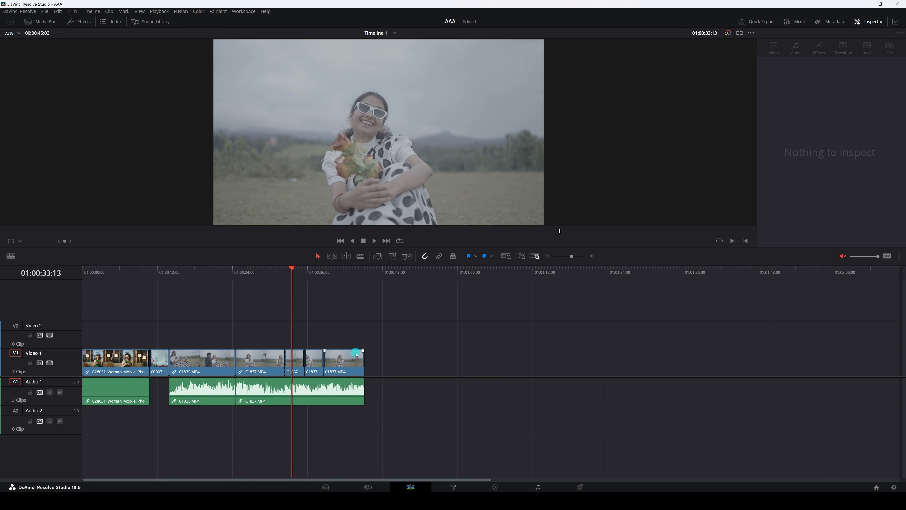
{"action": "left_click", "coordinate": [299, 364]}
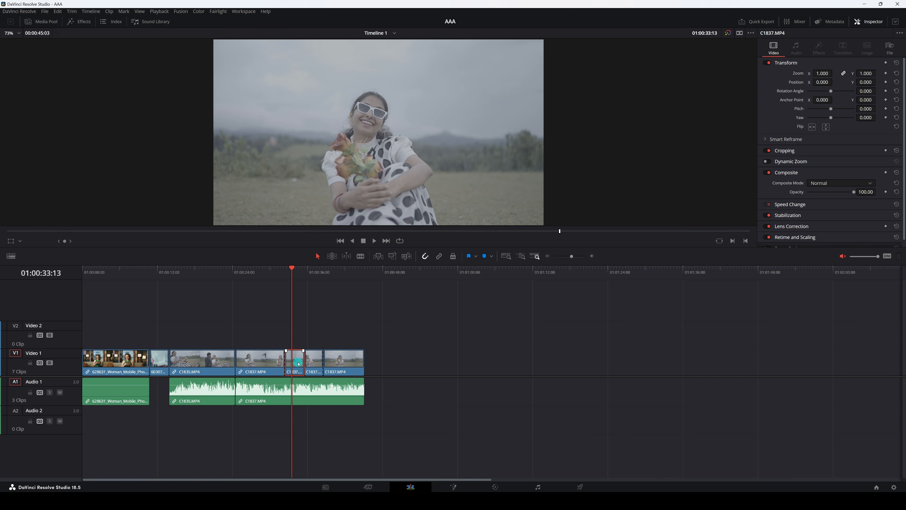
{"action": "key", "text": "Delete"}
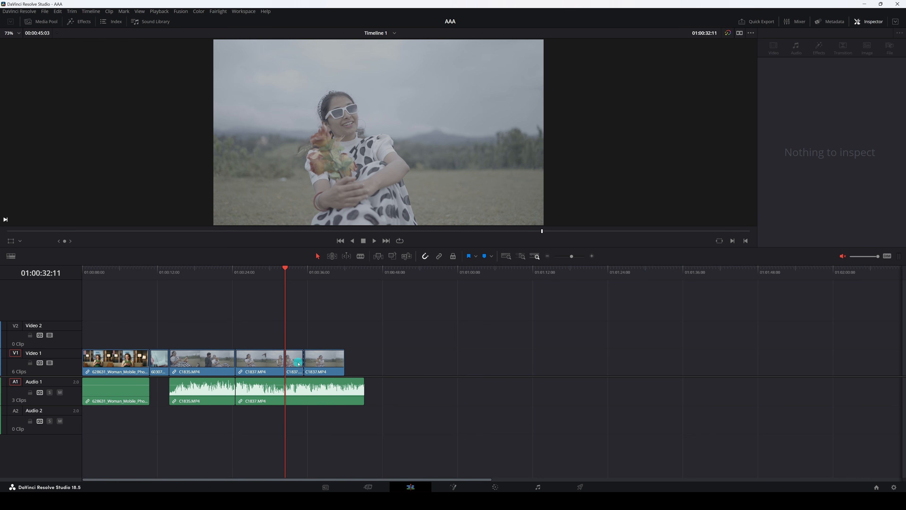
{"action": "key", "text": "ctrl+z"}
{"action": "key", "text": "ctrl+s"}
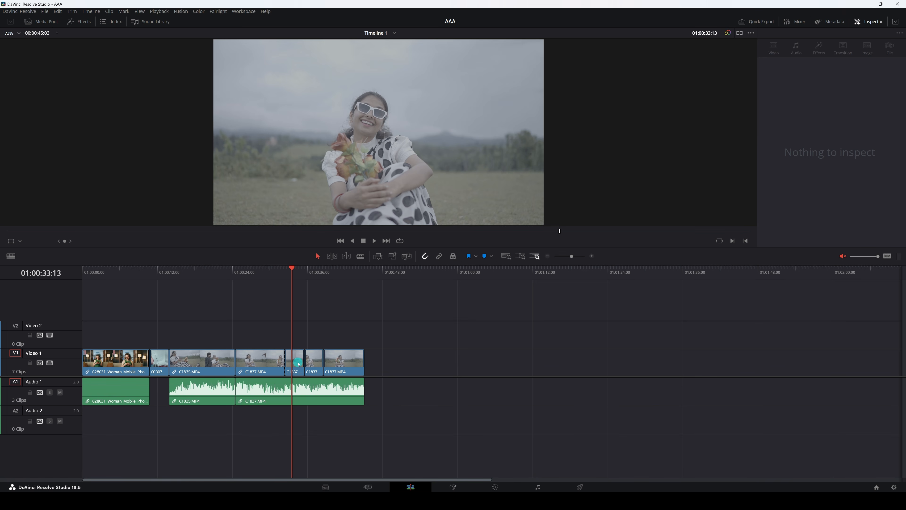
- Delete the short C1837.MP4 piece after the 01:00:32:11 cut so that an empty gap stays in Video 1
{"action": "left_click", "coordinate": [299, 363]}
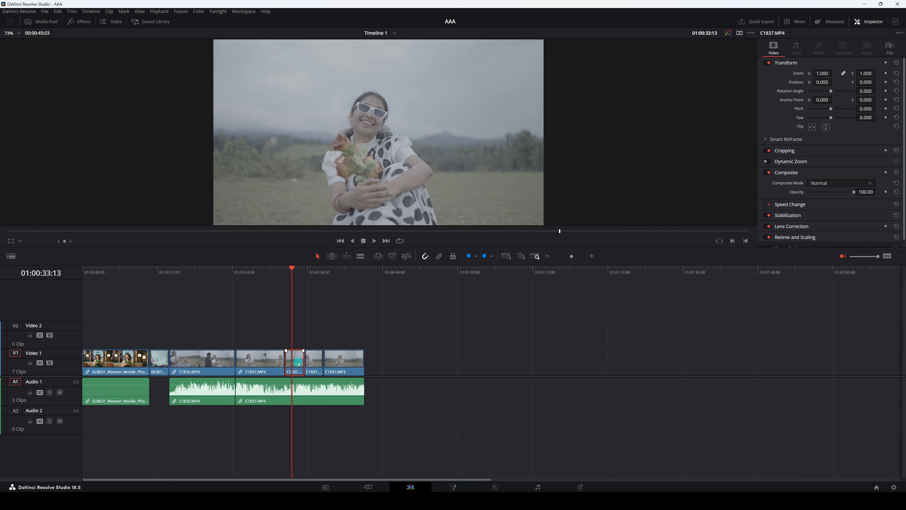
{"action": "key", "text": "BackSpace"}
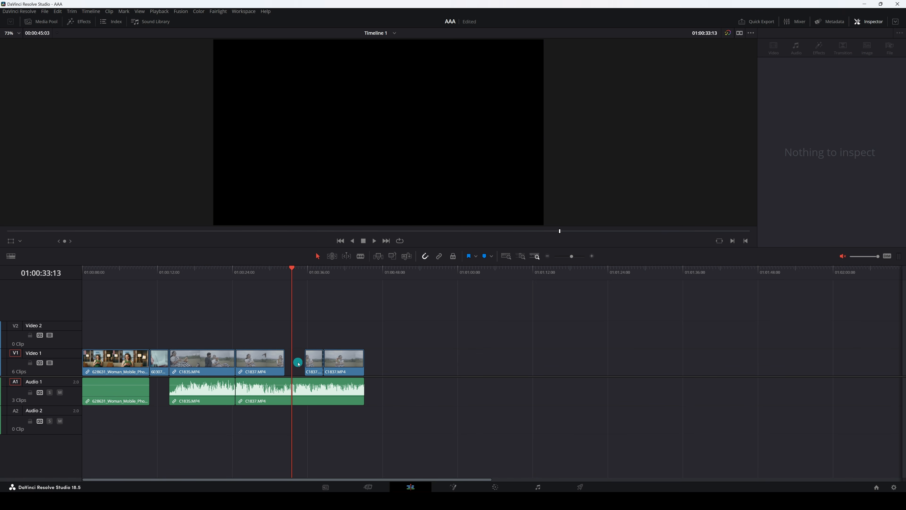
{"action": "key", "text": "ctrl+s"}
{"action": "left_click", "coordinate": [298, 363]}
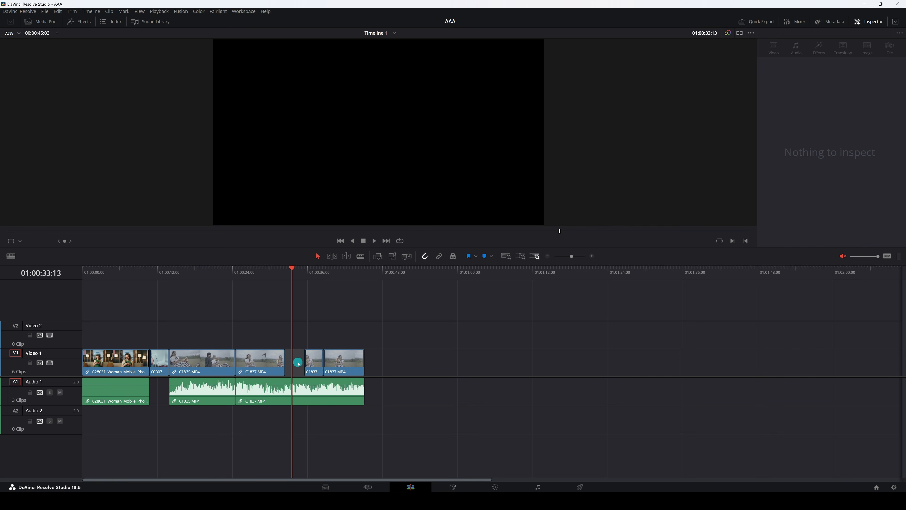
{"action": "key", "text": "Delete"}
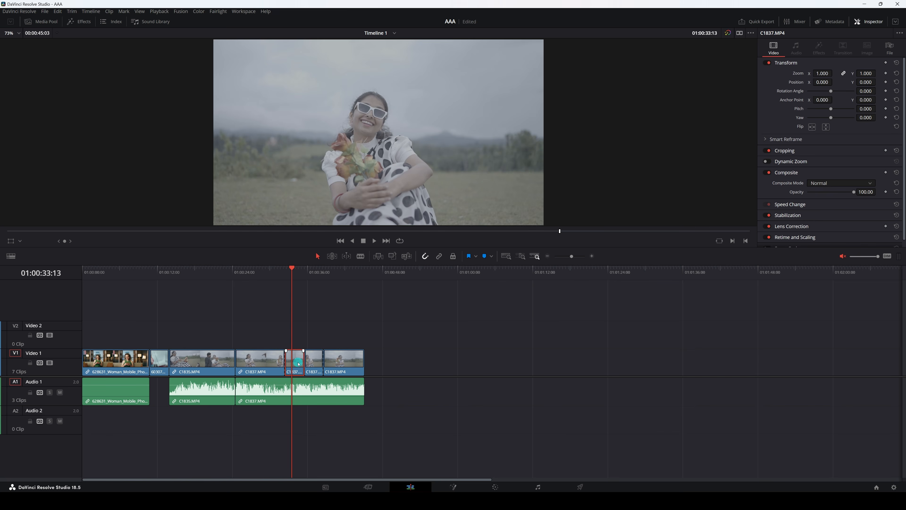
{"action": "key", "text": "ctrl+z"}
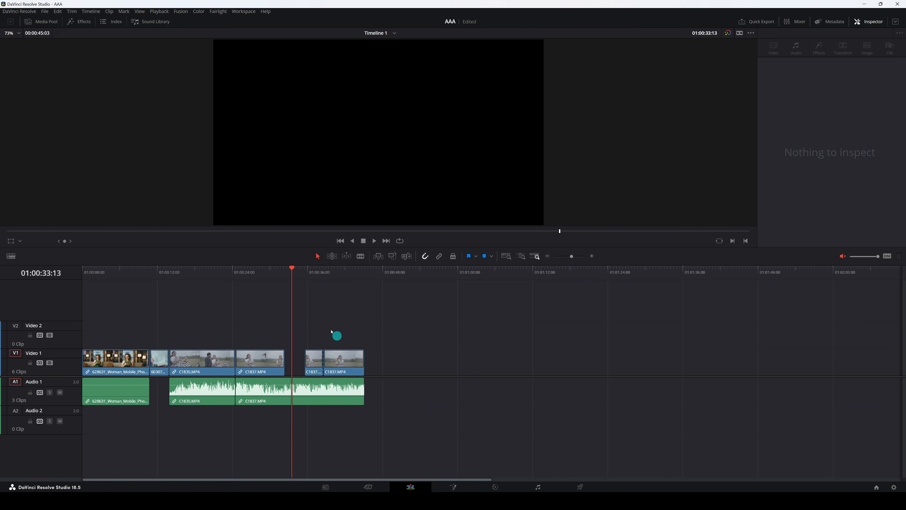
{"action": "key", "text": "ctrl+z"}
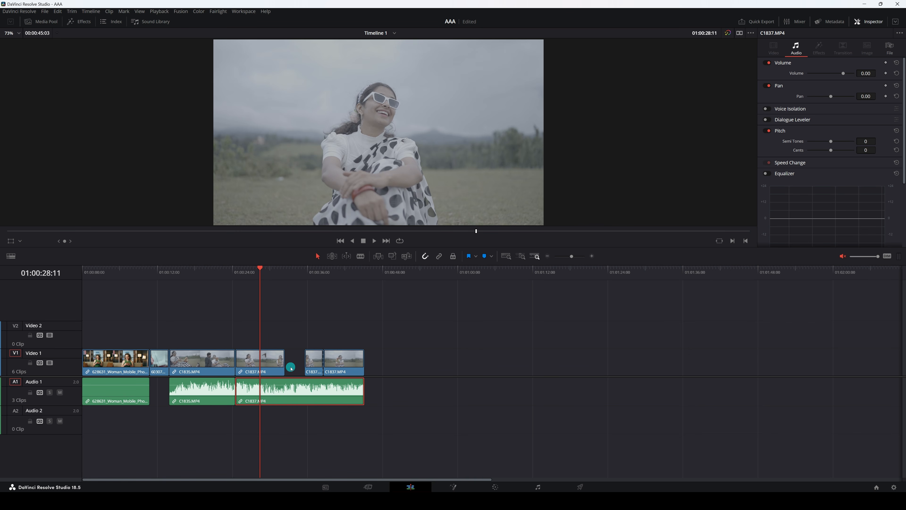
- Close the empty gap in Video 1, and undo both the gap removal and the deletion of the short piece
{"action": "left_click", "coordinate": [292, 365]}
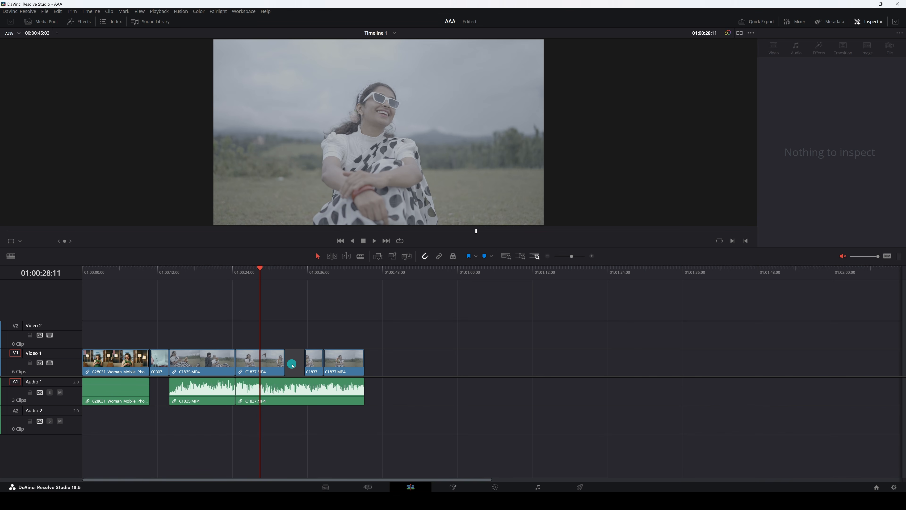
{"action": "key", "text": "Delete"}
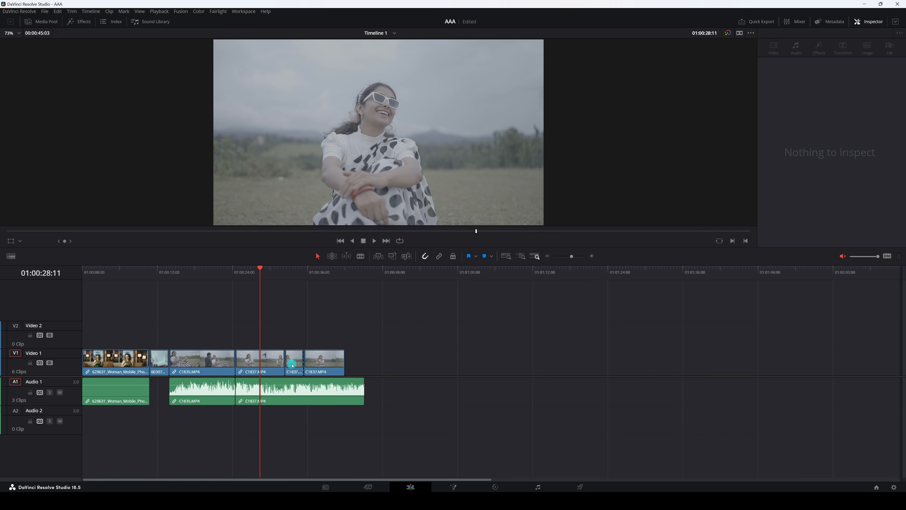
{"action": "key", "text": "ctrl+s"}
{"action": "key", "text": "ctrl+z"}
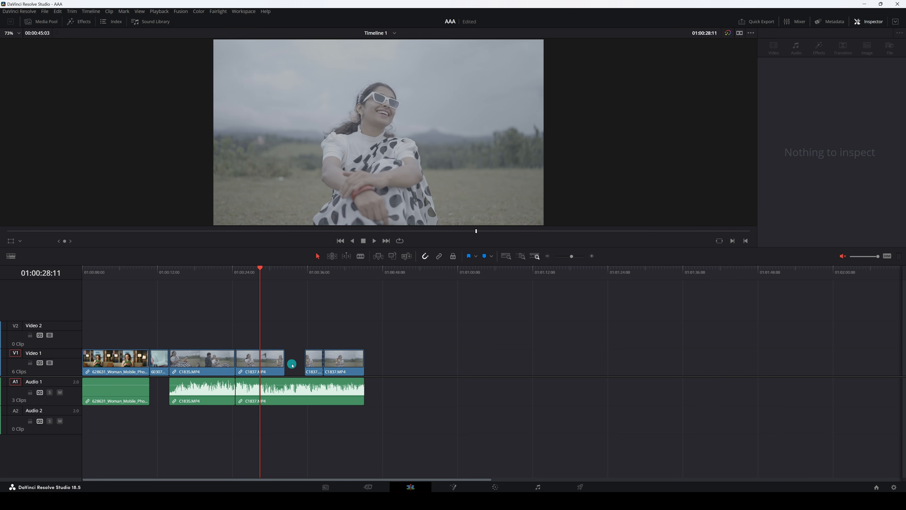
{"action": "key", "text": "ctrl+z"}
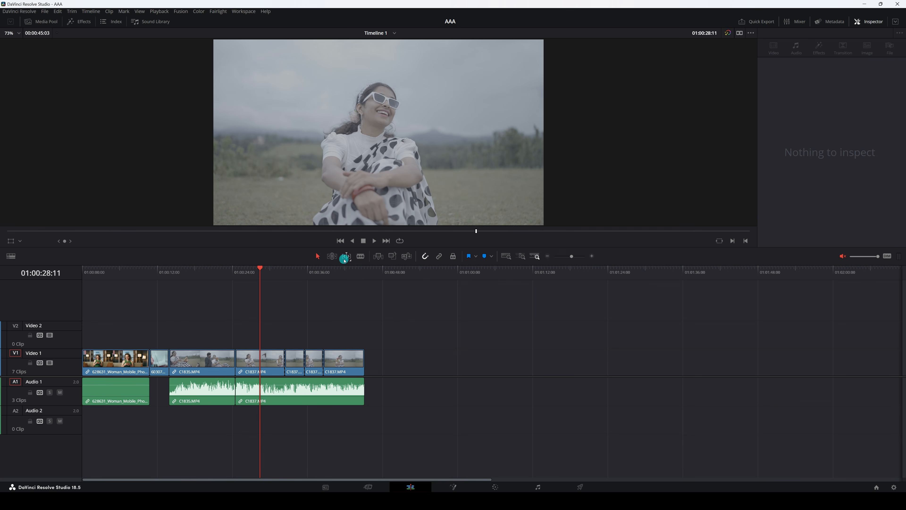
- Blade C1837.MP4 in Video 1 at about 01:00:29:17 and again within its last piece
{"action": "left_click", "coordinate": [360, 257]}
{"action": "left_click", "coordinate": [266, 358]}
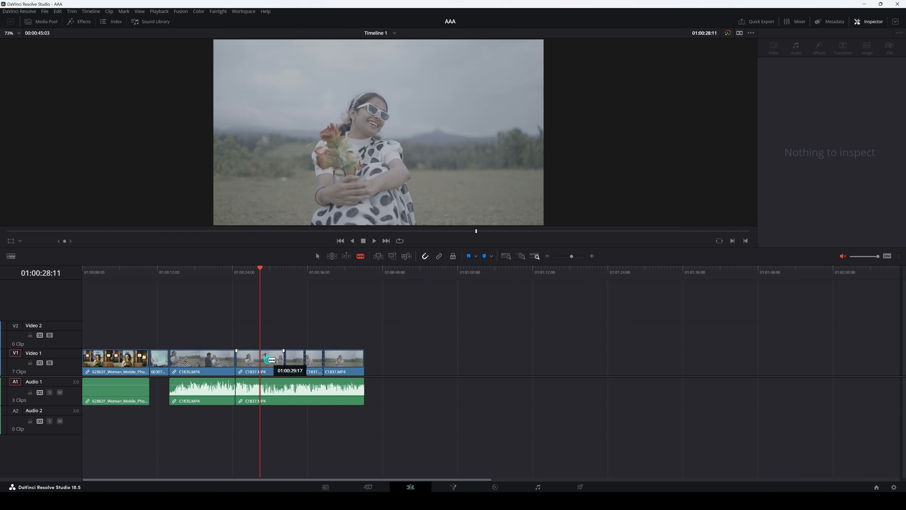
{"action": "left_click", "coordinate": [337, 358]}
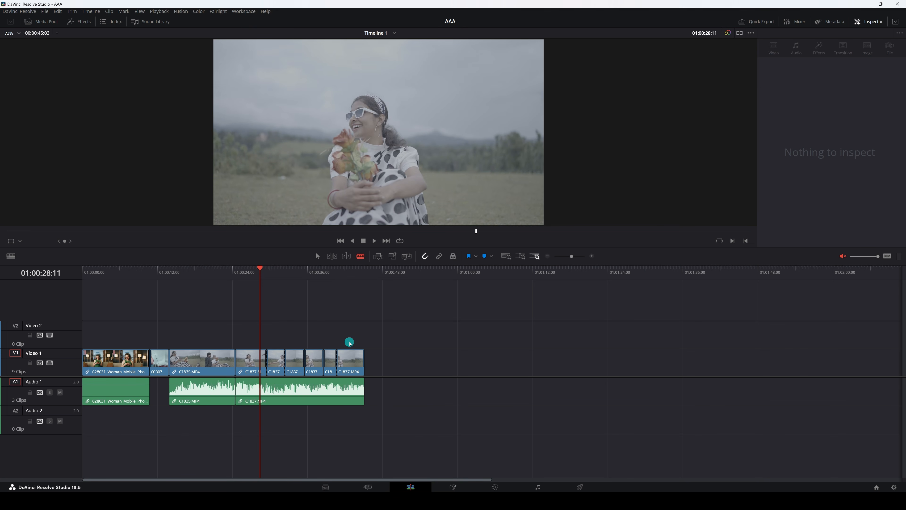
- Delete all C1837.MP4 video pieces after the 01:00:29:17 cut, and extend the remaining piece back to the end of its audio
{"action": "key", "text": "a"}
{"action": "left_click_drag", "start_coordinate": [397, 318], "coordinate": [264, 374]}
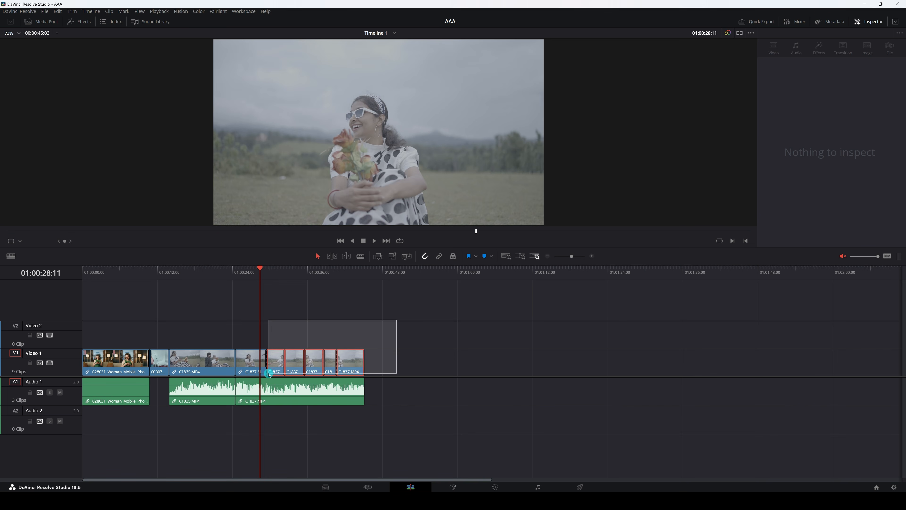
{"action": "key", "text": "Delete"}
{"action": "left_click_drag", "start_coordinate": [265, 358], "coordinate": [364, 359]}
- Place the playhead at 01:00:30:23, and ripple-trim the start of C1837.MP4 up to it twice, undoing the trim each time
{"action": "left_click_drag", "start_coordinate": [277, 275], "coordinate": [276, 282]}
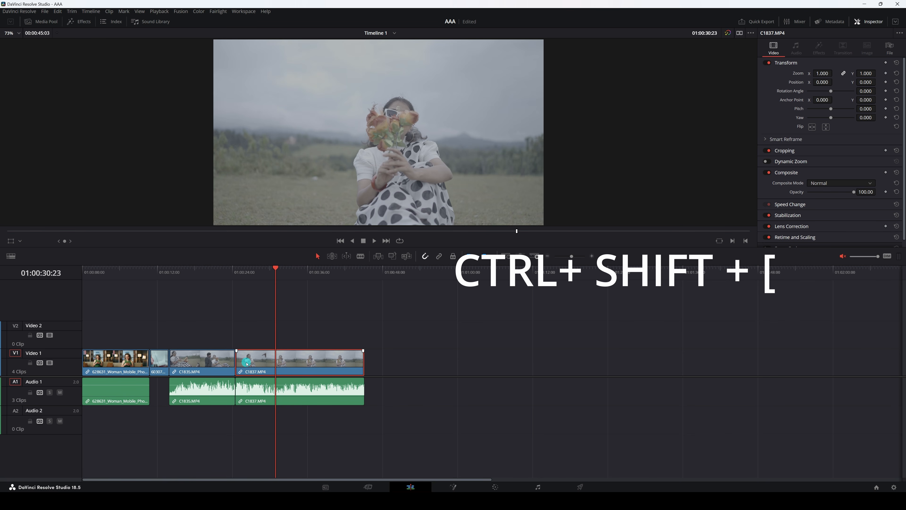
{"action": "key", "text": "ctrl+shift+bracketleft"}
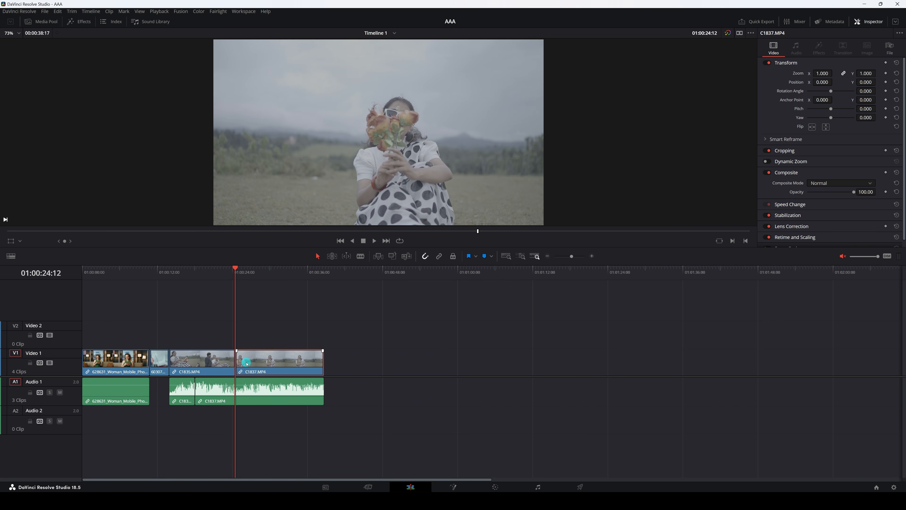
{"action": "key", "text": "ctrl+z"}
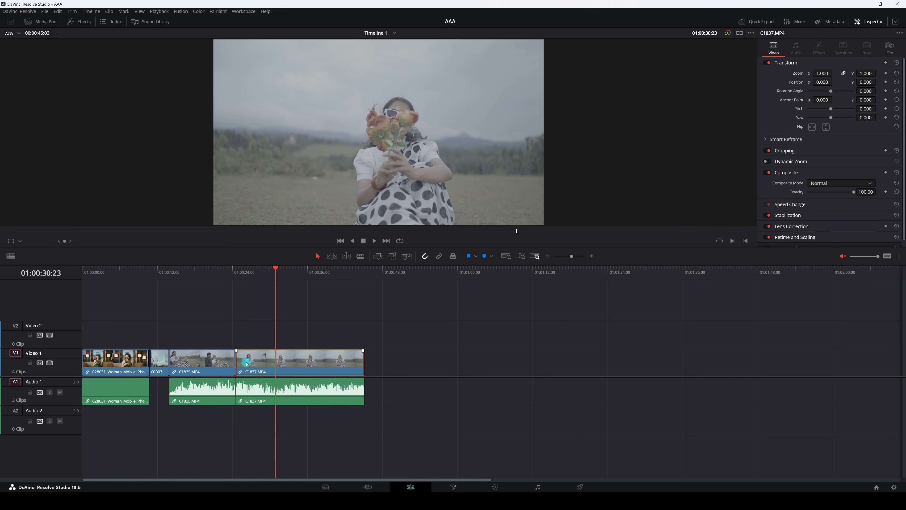
{"action": "key", "text": "ctrl+z"}
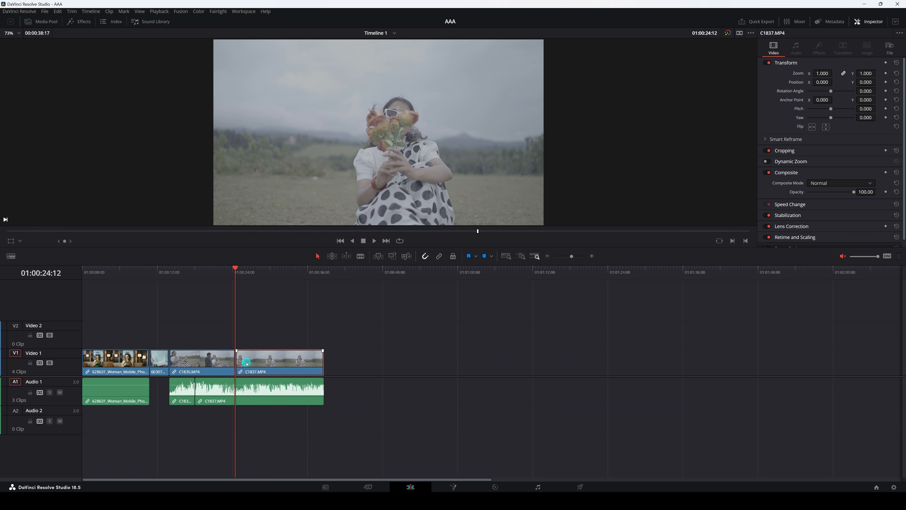
{"action": "key", "text": "ctrl+shift+z"}
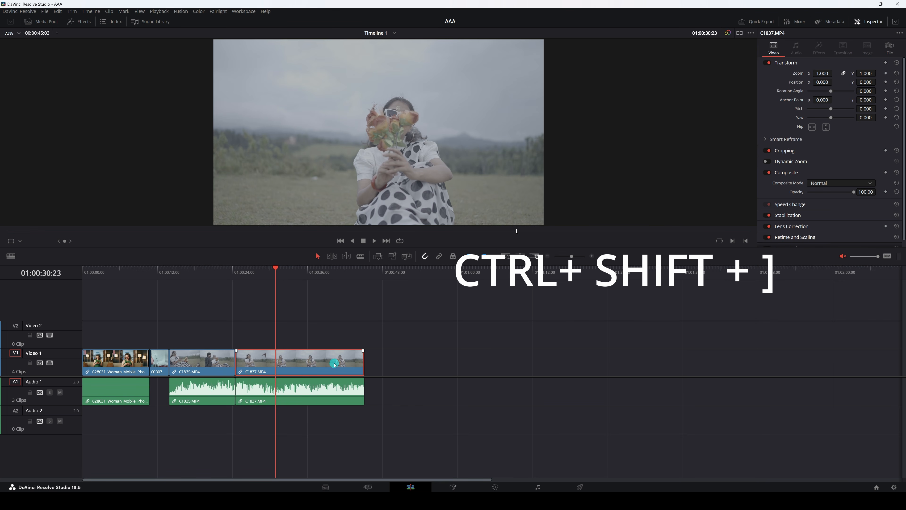
- Ripple-trim the end of the C1837.MP4 video clip to the playhead at 01:00:30:23
{"action": "key", "text": "ctrl+shift+bracketright"}
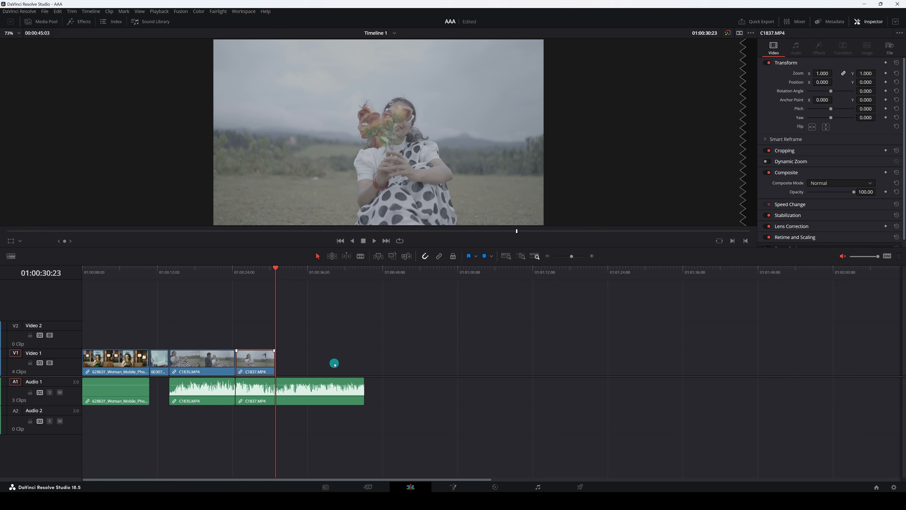